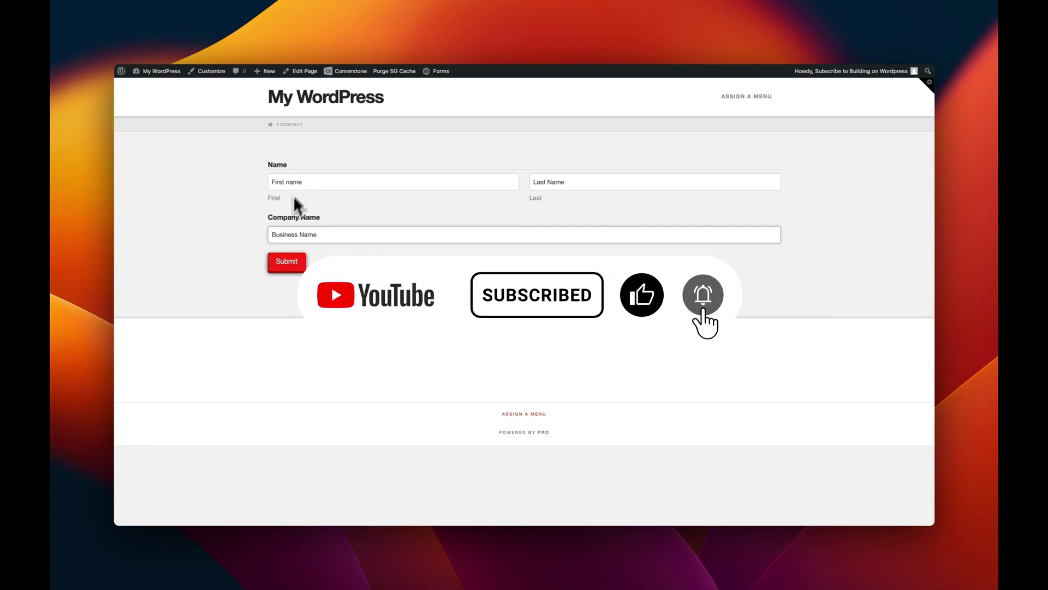
Step: Submit the demo contact form to reveal the green-check Thank You section
{"action": "left_click", "coordinate": [289, 269]}
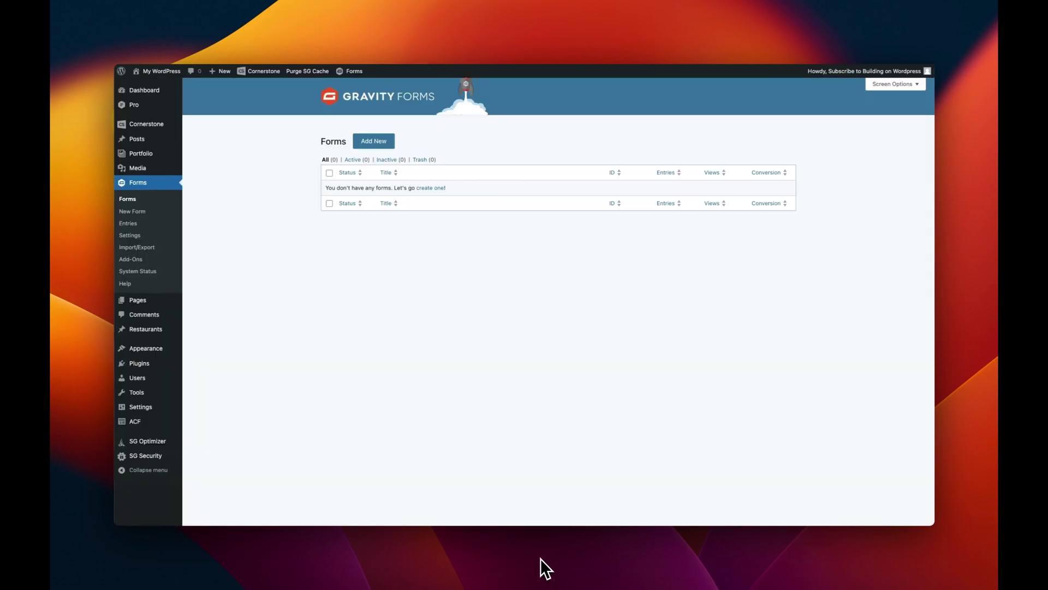
Step: Create a new Gravity Forms blank form with the title 'Contact'
{"action": "left_click", "coordinate": [373, 140]}
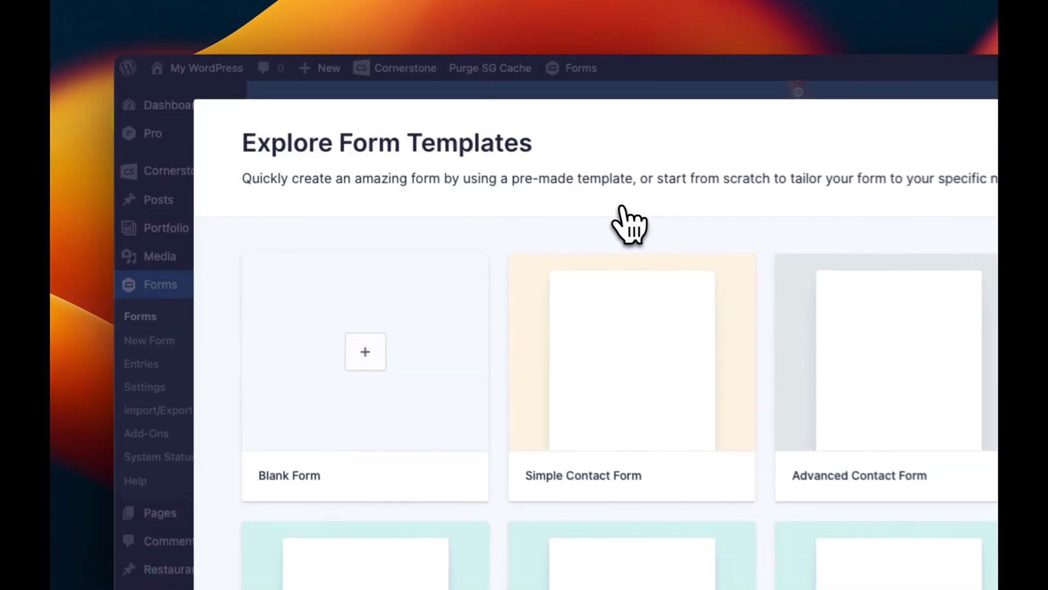
{"action": "left_click", "coordinate": [353, 385]}
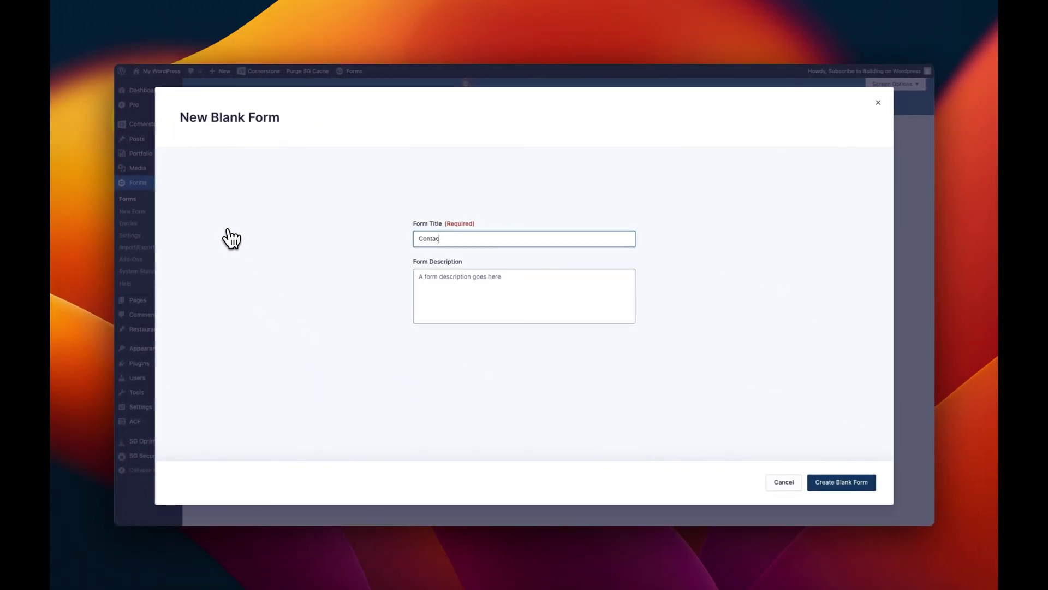
{"action": "left_click", "coordinate": [864, 482]}
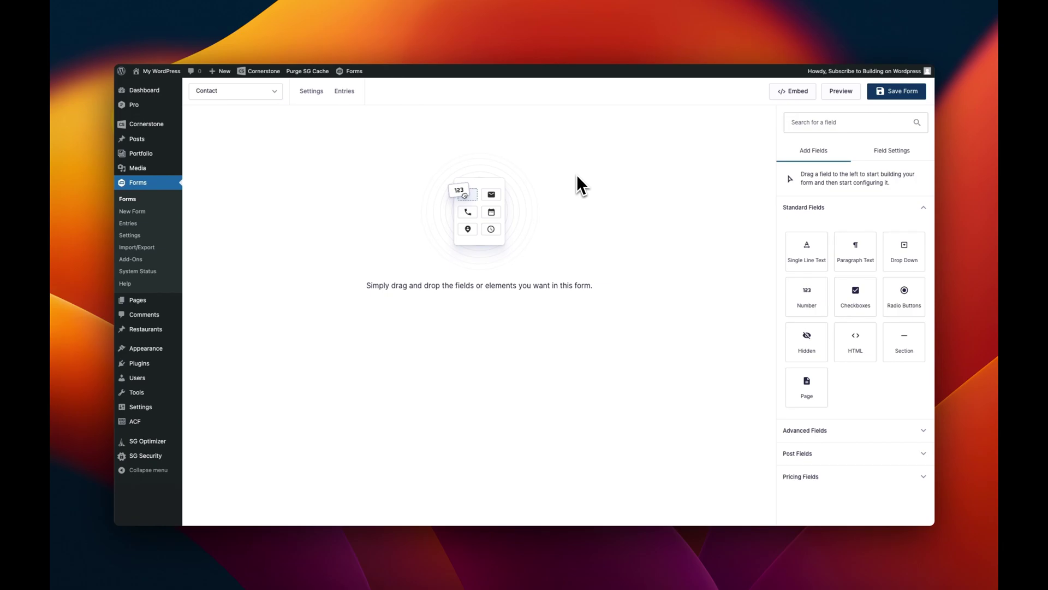
Step: Add a first/last Name field and a Single Line Text field below it
{"action": "left_click", "coordinate": [827, 433]}
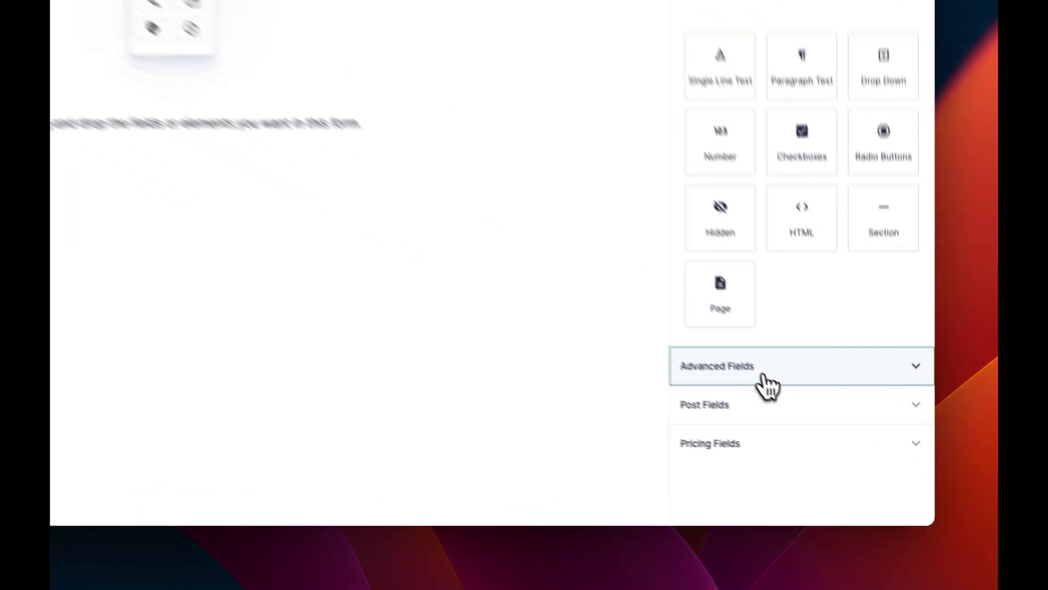
{"action": "left_click_drag", "start_coordinate": [715, 437], "coordinate": [95, 0]}
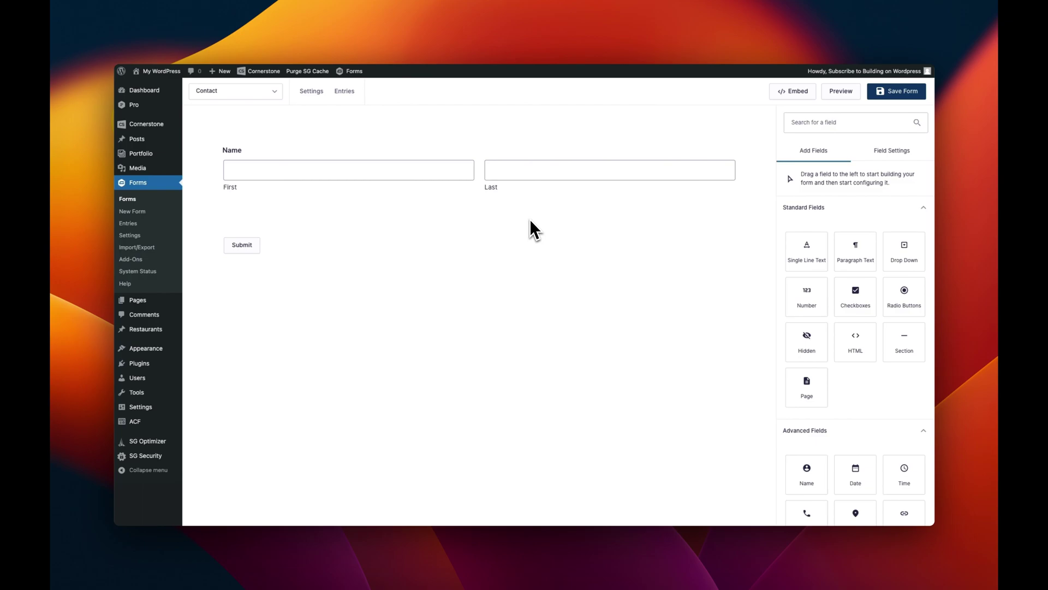
{"action": "mouse_move", "coordinate": [343, 203]}
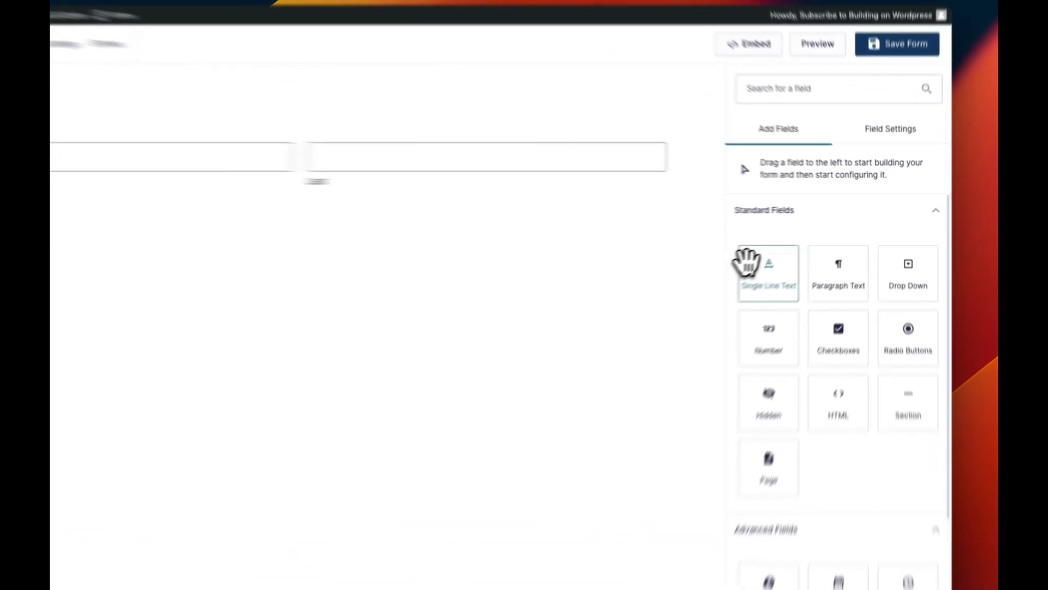
{"action": "left_click_drag", "start_coordinate": [797, 247], "coordinate": [376, 213]}
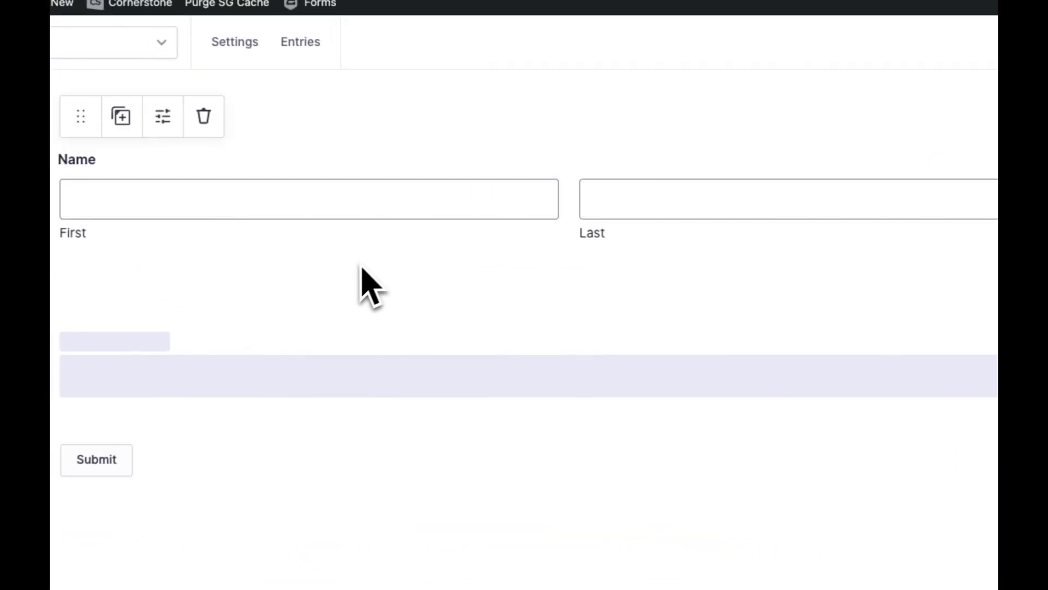
Step: Label the text field 'Company Name' and save the Contact form
{"action": "left_click", "coordinate": [301, 281]}
{"action": "double_click", "coordinate": [877, 270]}
{"action": "type", "text": "Company Name"}
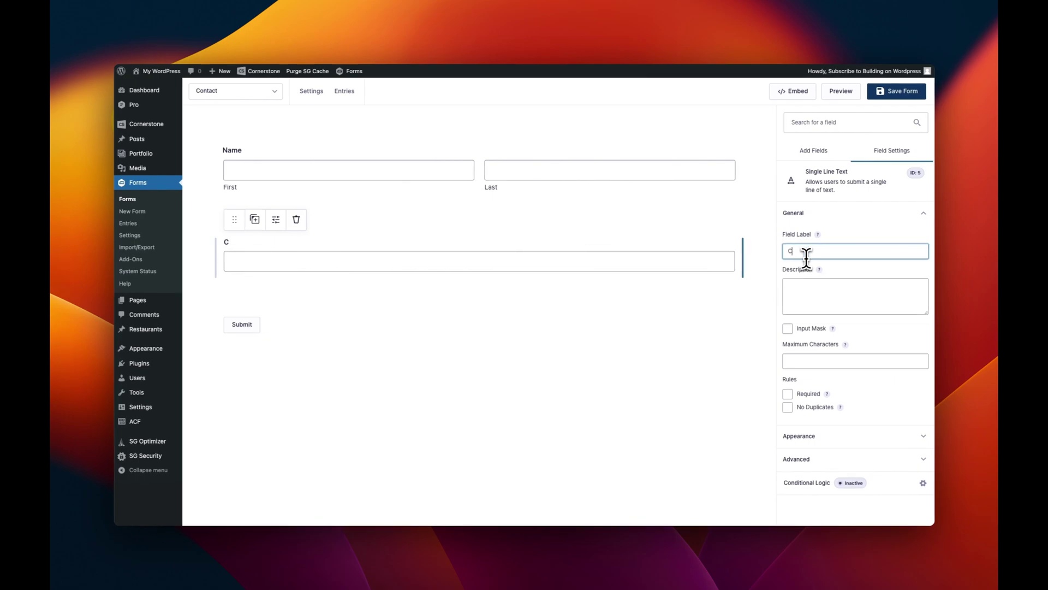
{"action": "left_click", "coordinate": [762, 251]}
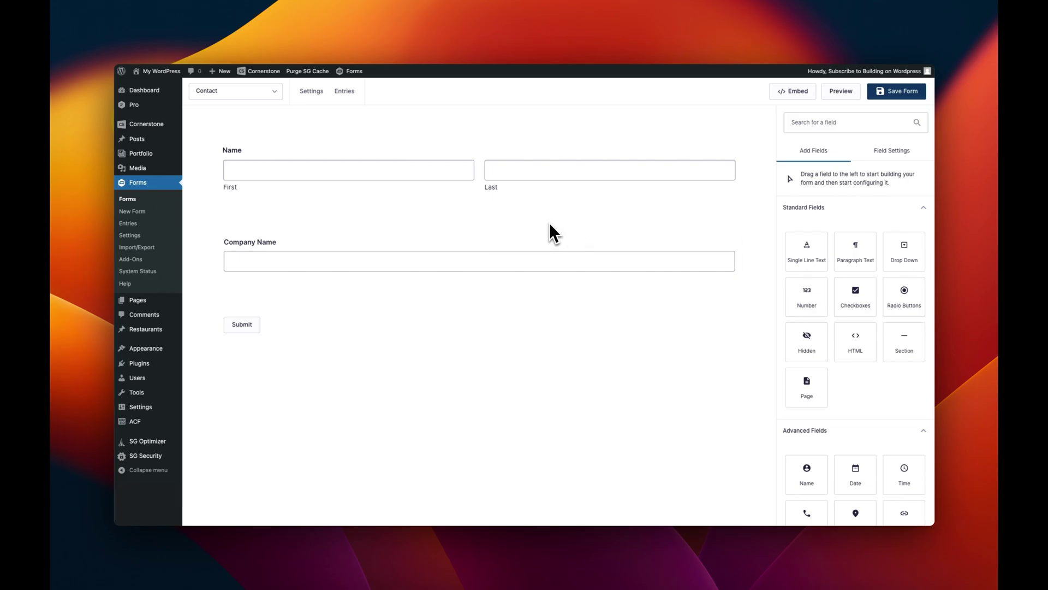
{"action": "left_click", "coordinate": [899, 92]}
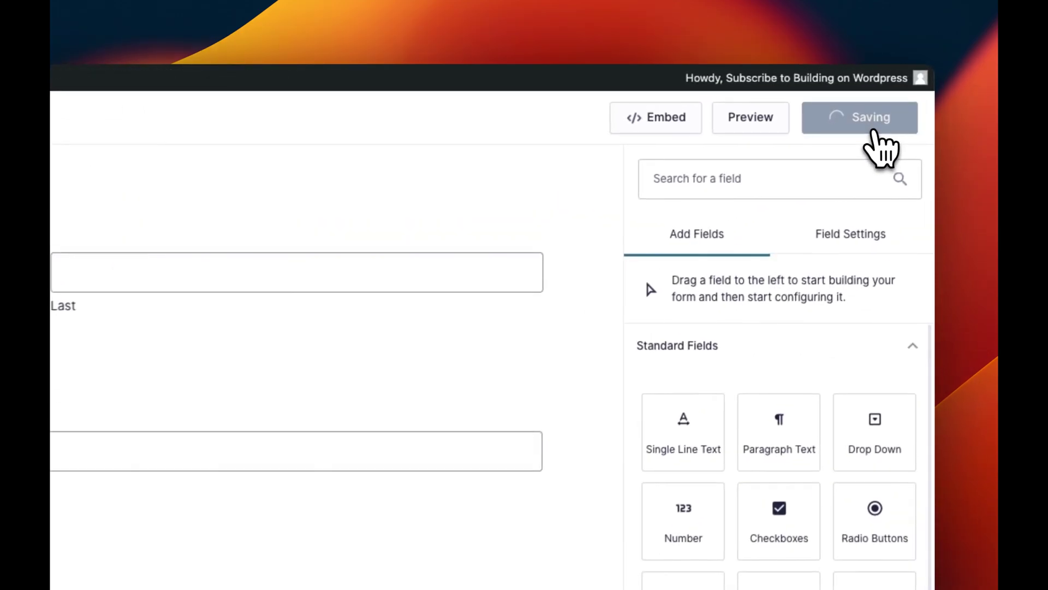
Step: Inspect the Contact form's Default Confirmation message, then go to Cornerstone's All Documents list
{"action": "mouse_move", "coordinate": [318, 98]}
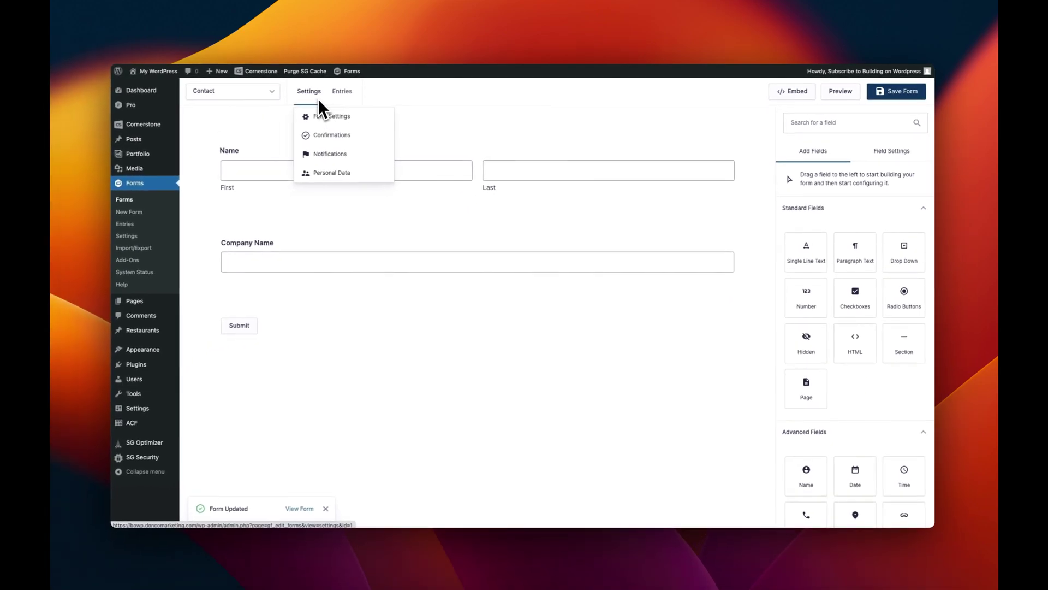
{"action": "left_click", "coordinate": [323, 139]}
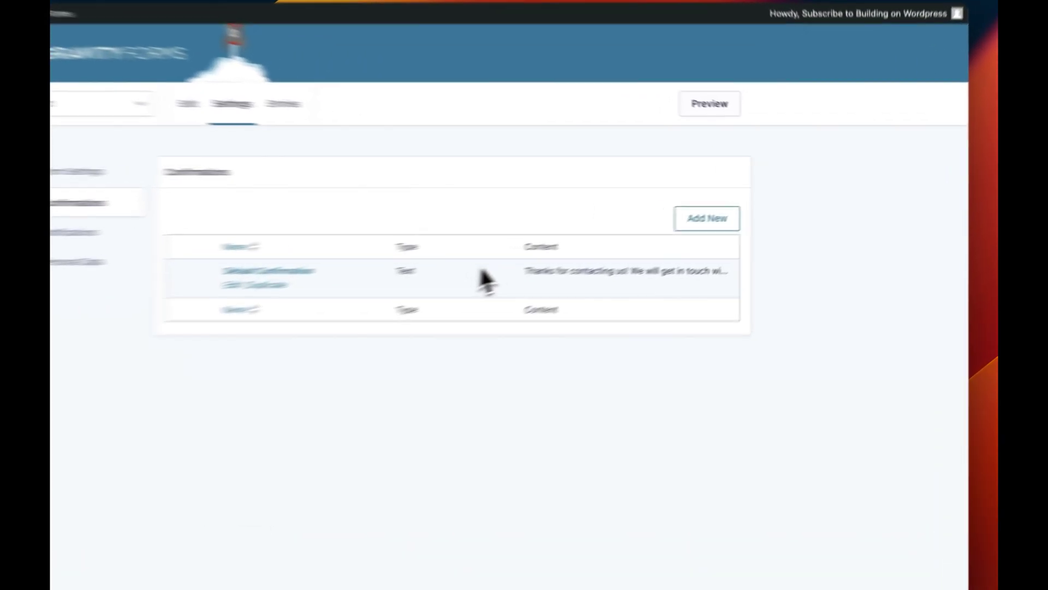
{"action": "left_click_drag", "start_coordinate": [651, 235], "coordinate": [782, 238]}
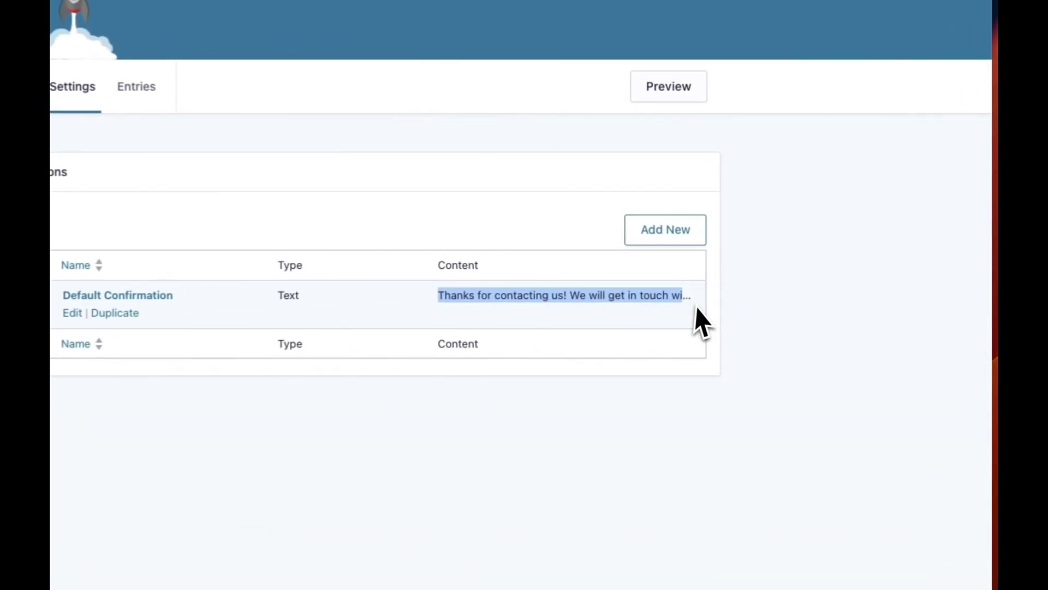
{"action": "left_click", "coordinate": [688, 316]}
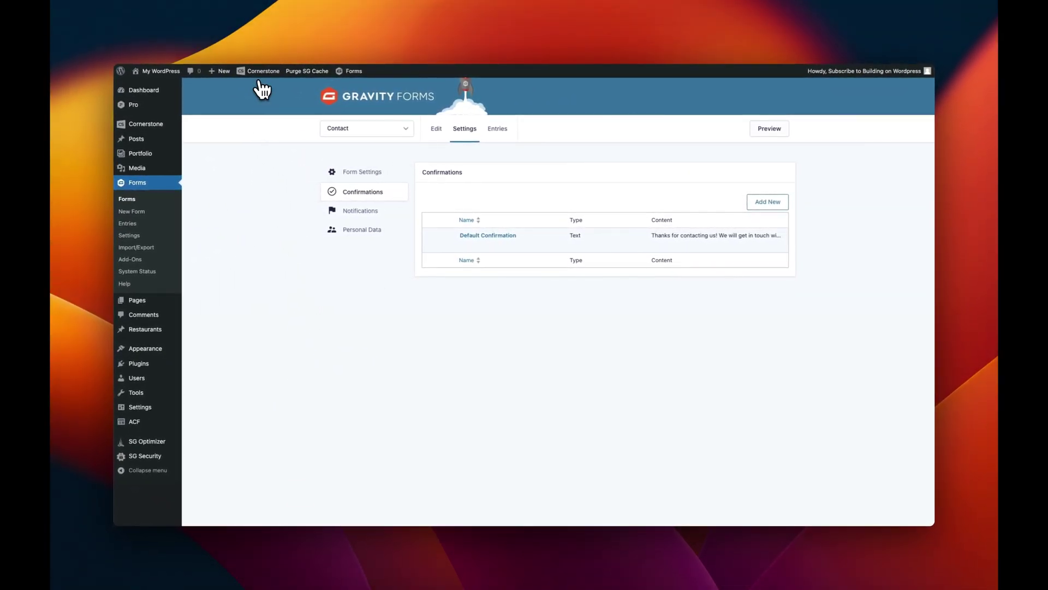
{"action": "left_click", "coordinate": [265, 85]}
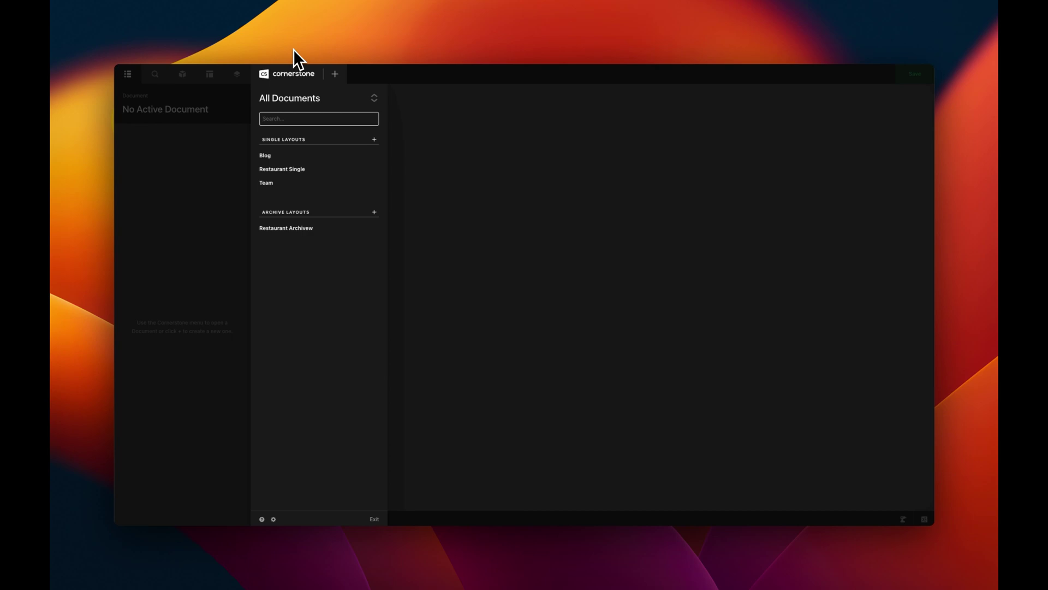
Step: Create a new Cornerstone page and title it 'Contact'
{"action": "left_click", "coordinate": [335, 74]}
{"action": "mouse_move", "coordinate": [303, 115]}
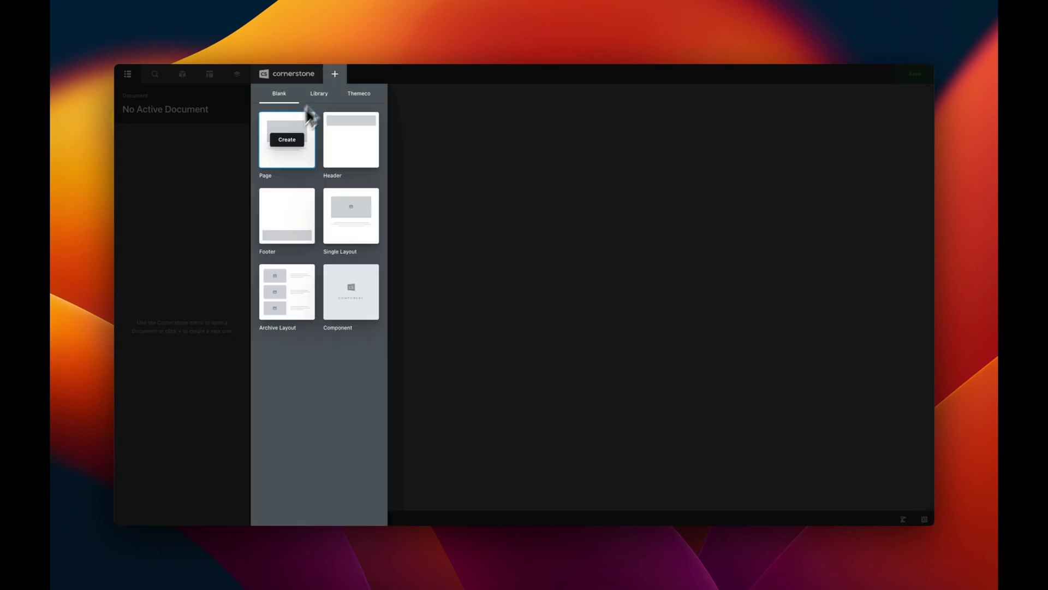
{"action": "left_click", "coordinate": [286, 140]}
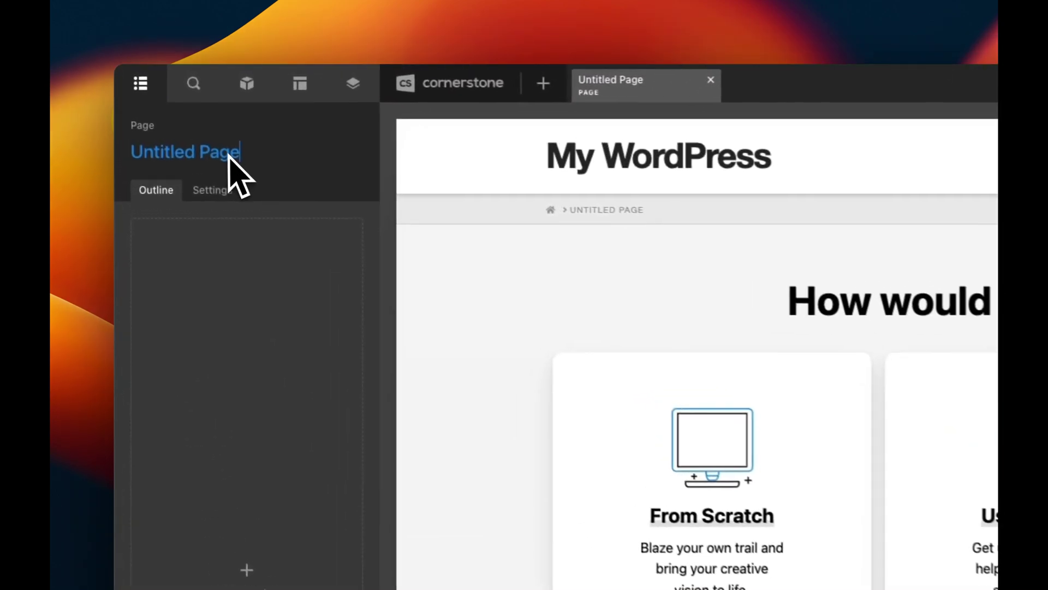
{"action": "left_click", "coordinate": [172, 111]}
{"action": "type", "text": "Contact"}
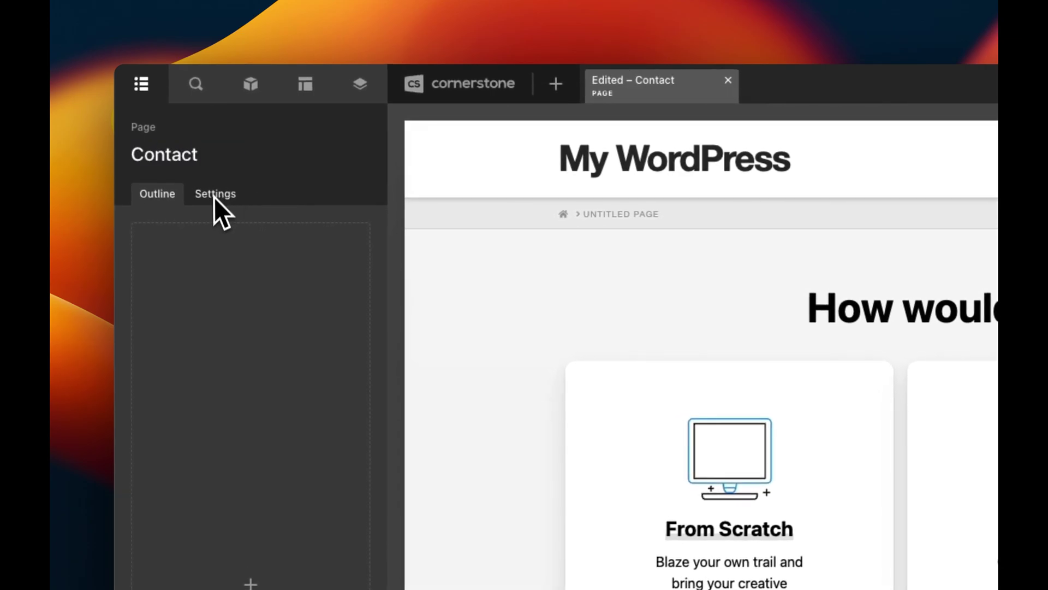
Step: Set the page status to Publish and start building from scratch
{"action": "left_click", "coordinate": [214, 194]}
{"action": "left_click", "coordinate": [221, 335]}
{"action": "left_click", "coordinate": [210, 315]}
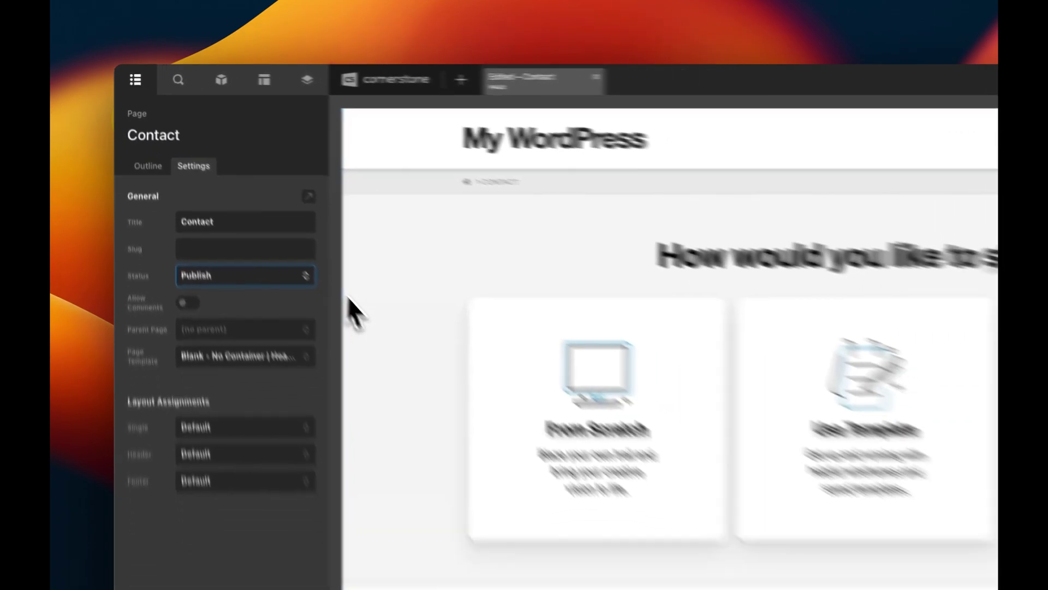
{"action": "left_click", "coordinate": [420, 337]}
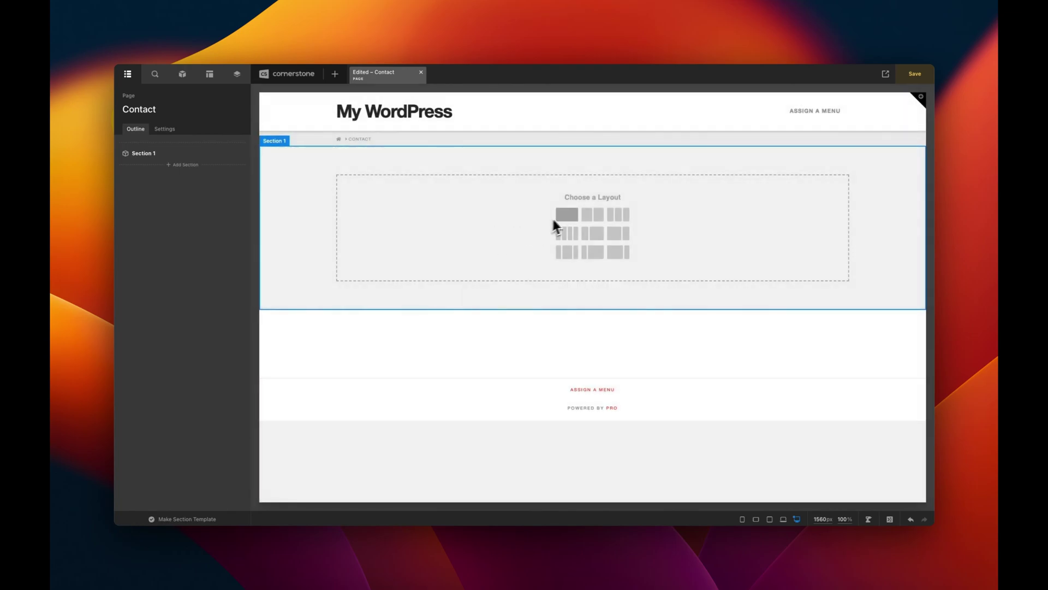
Step: Give the section one column and place a Form Integration element in it
{"action": "left_click", "coordinate": [577, 225]}
{"action": "left_click", "coordinate": [416, 225]}
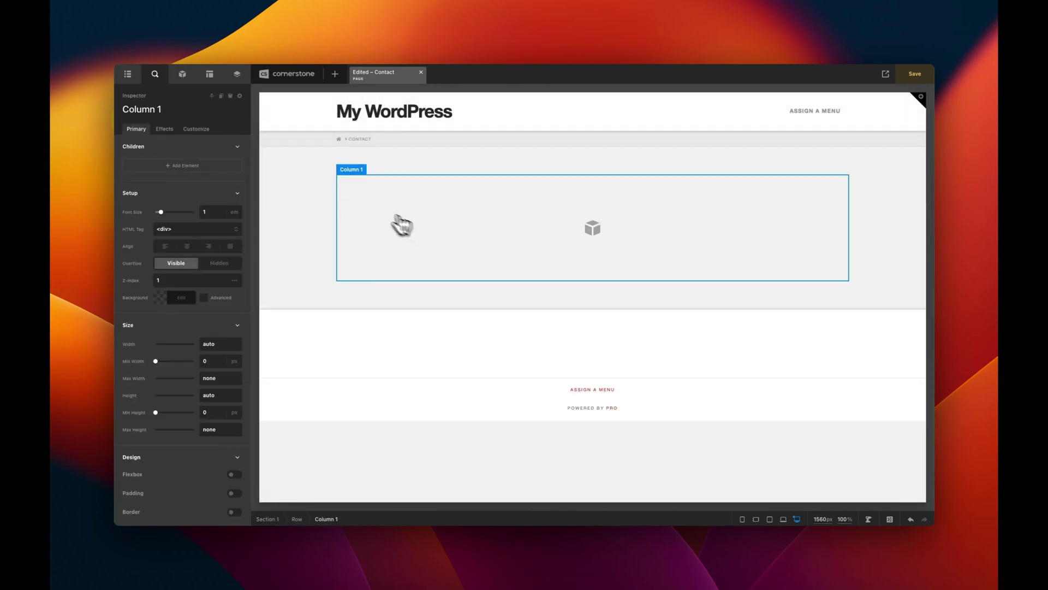
{"action": "left_click", "coordinate": [182, 74]}
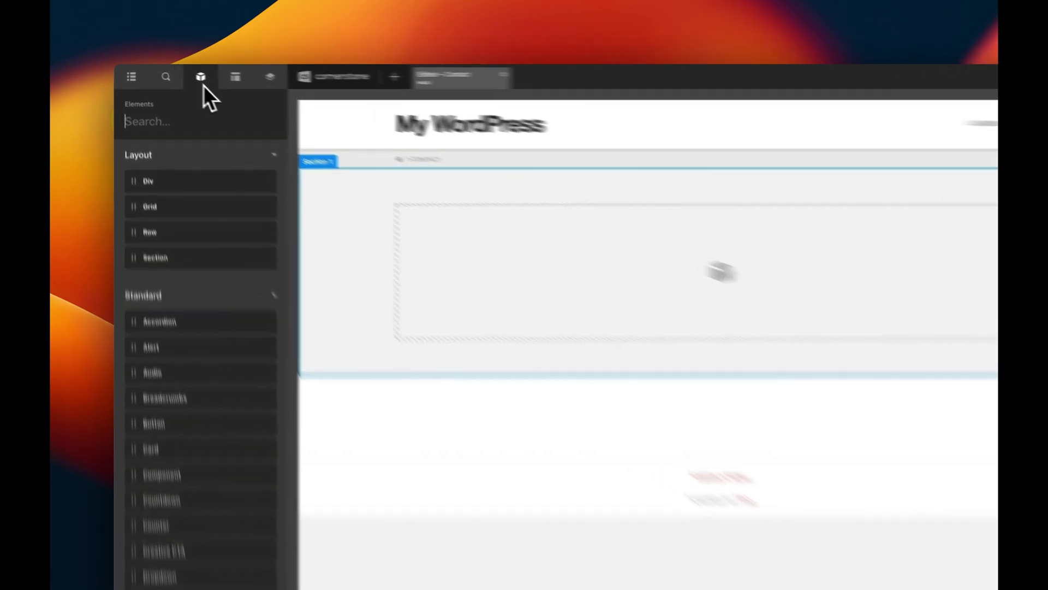
{"action": "type", "text": "inte"}
{"action": "left_click_drag", "start_coordinate": [198, 246], "coordinate": [695, 392]}
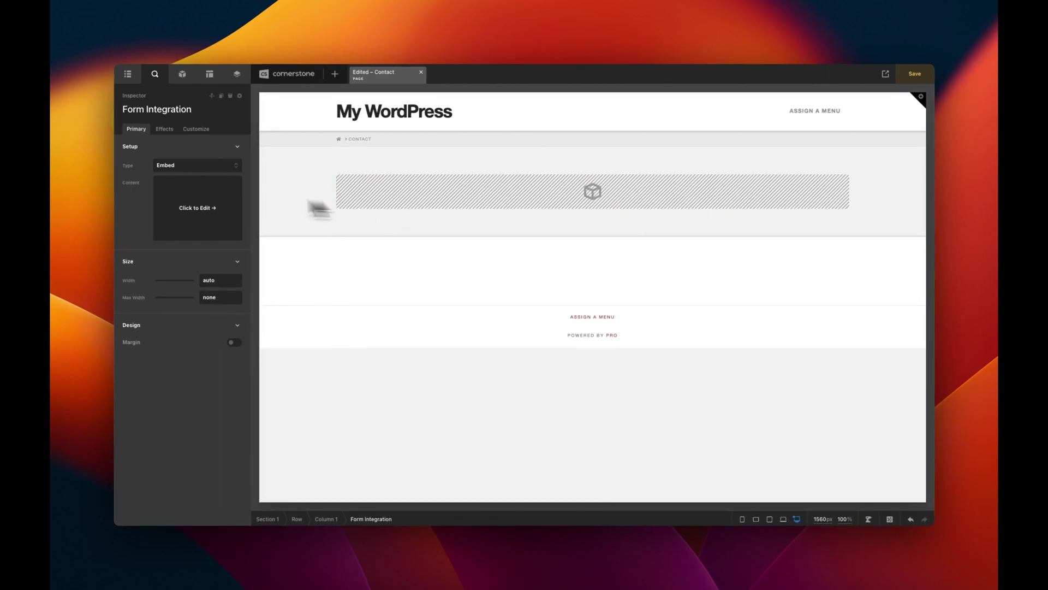
Step: Set the integration to Gravity Forms, form Contact, Ajax enabled, and save the page
{"action": "left_click", "coordinate": [162, 167]}
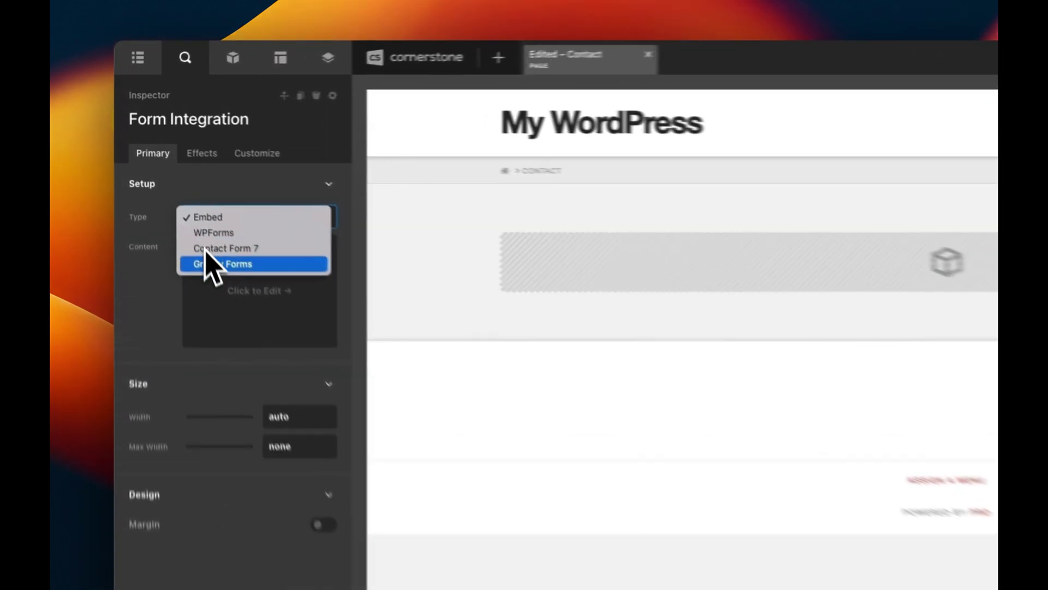
{"action": "left_click", "coordinate": [219, 287]}
{"action": "left_click", "coordinate": [211, 328]}
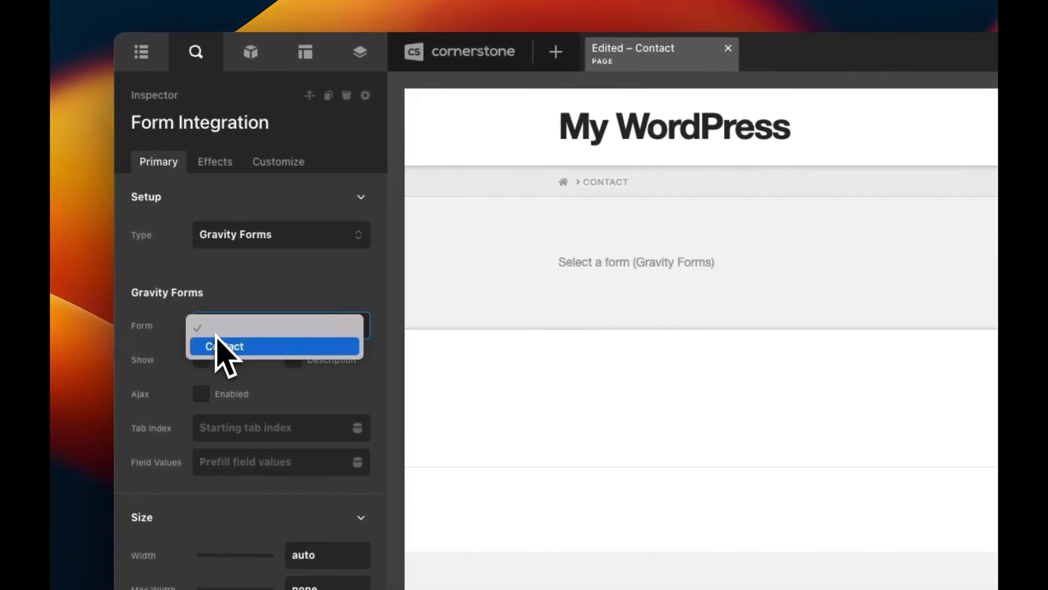
{"action": "left_click", "coordinate": [224, 349]}
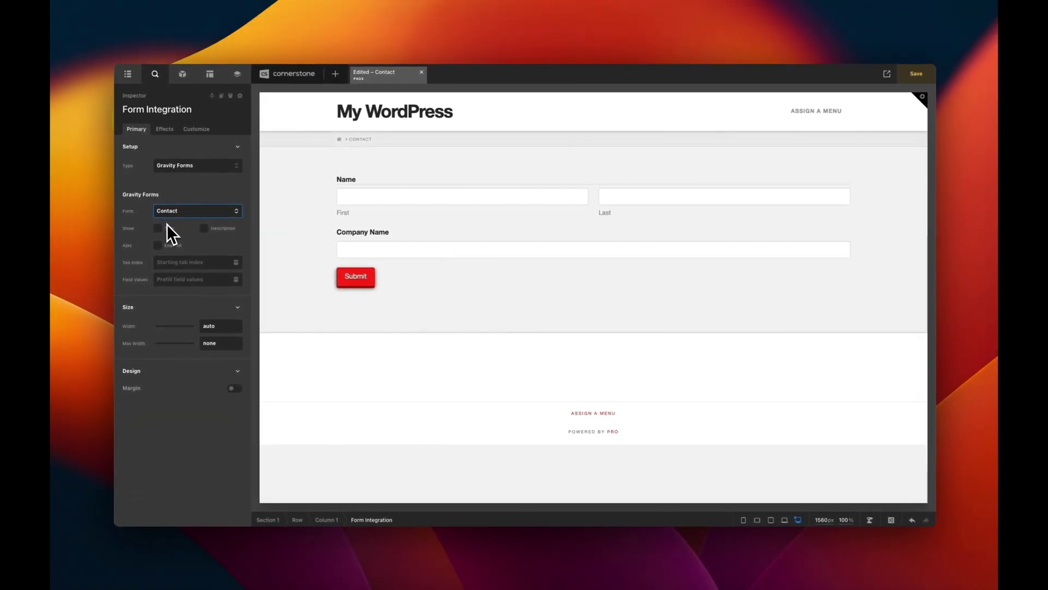
{"action": "left_click", "coordinate": [157, 244]}
{"action": "key", "text": "super+s"}
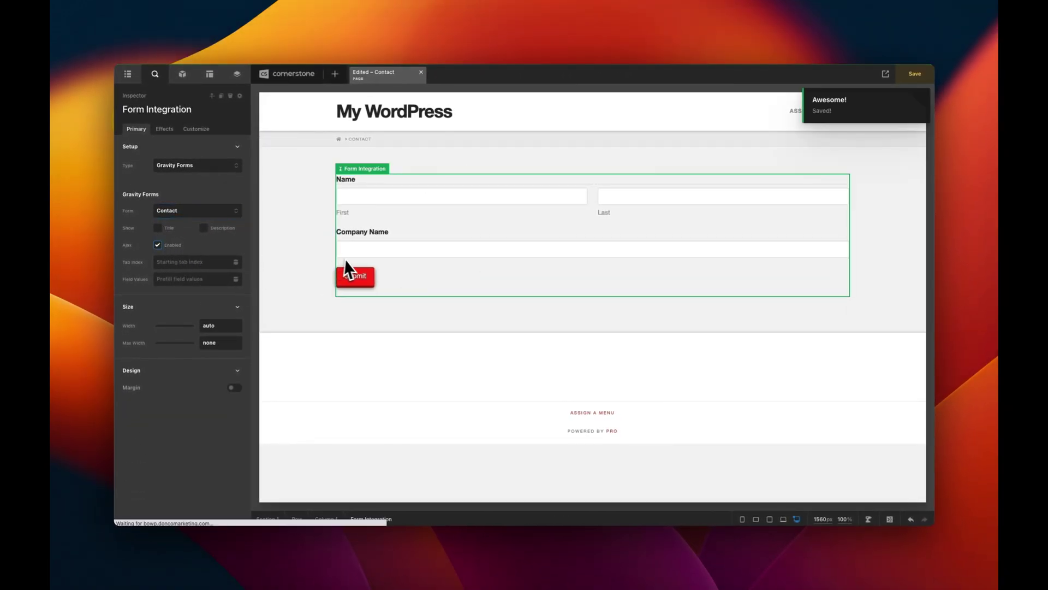
Step: View the live Contact page and compare it with the default confirmation message
{"action": "left_click", "coordinate": [886, 75]}
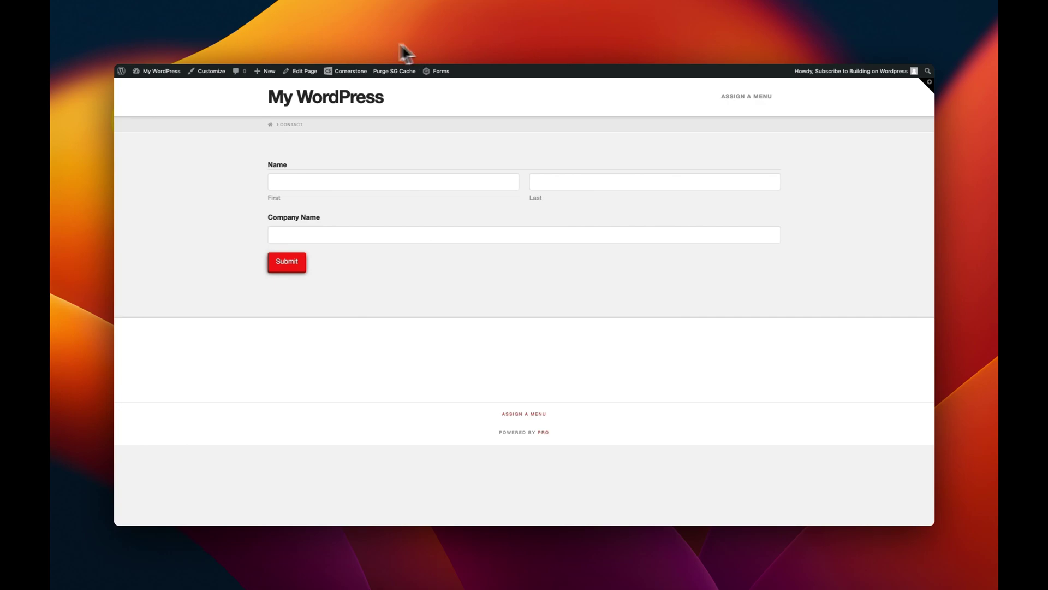
{"action": "key", "text": "ctrl+Tab"}
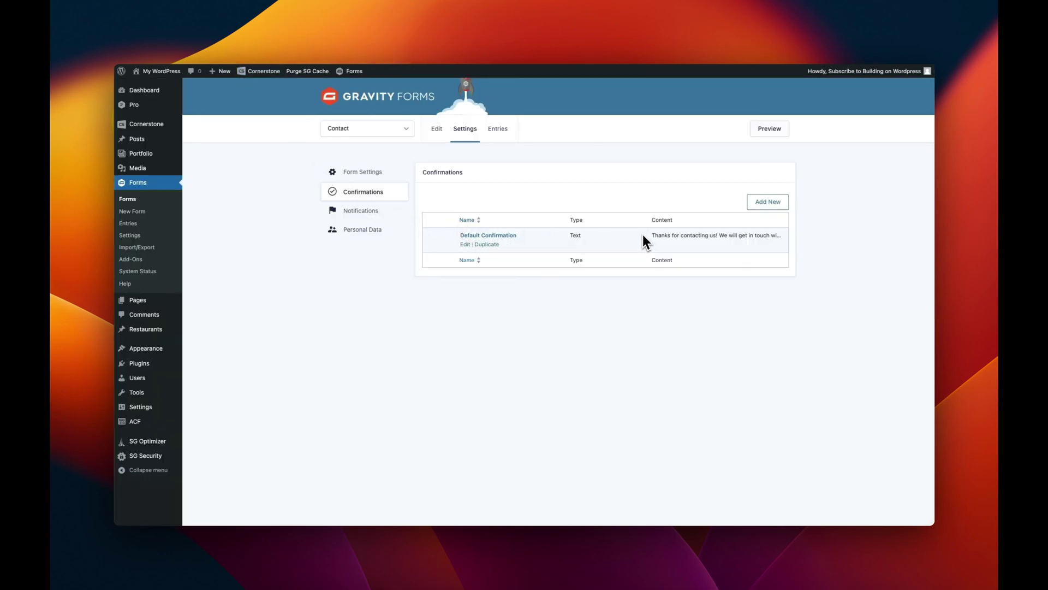
{"action": "left_click_drag", "start_coordinate": [647, 236], "coordinate": [732, 249]}
{"action": "left_click", "coordinate": [726, 281]}
{"action": "key", "text": "ctrl+Tab"}
Step: Submit a test entry with company 'My Company', check the thanks message, then reopen Cornerstone
{"action": "left_click", "coordinate": [326, 185]}
{"action": "key", "text": "Tab"}
{"action": "type", "text": "Wo"}
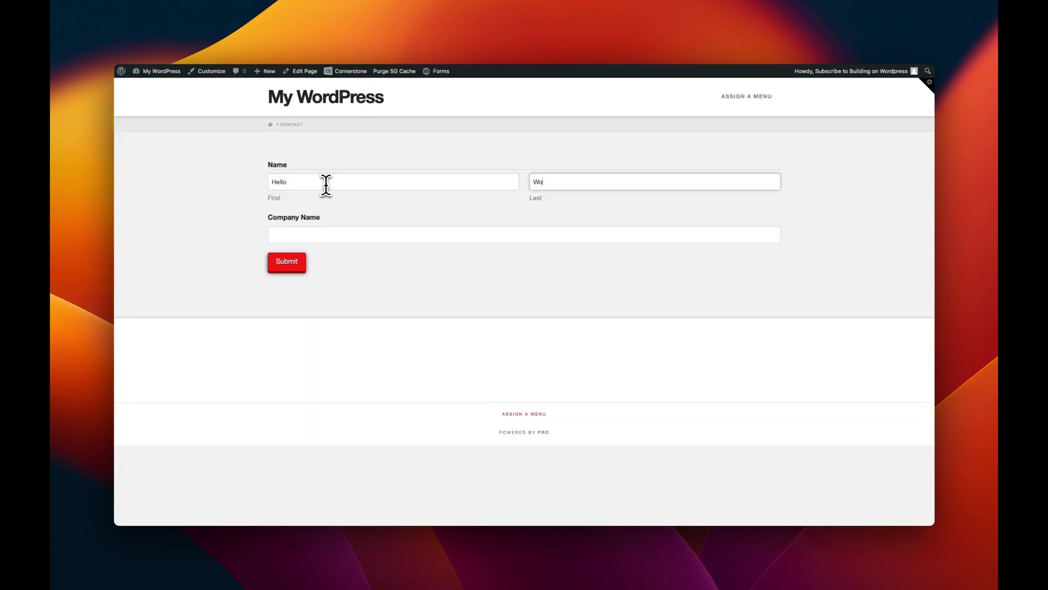
{"action": "left_click", "coordinate": [302, 232]}
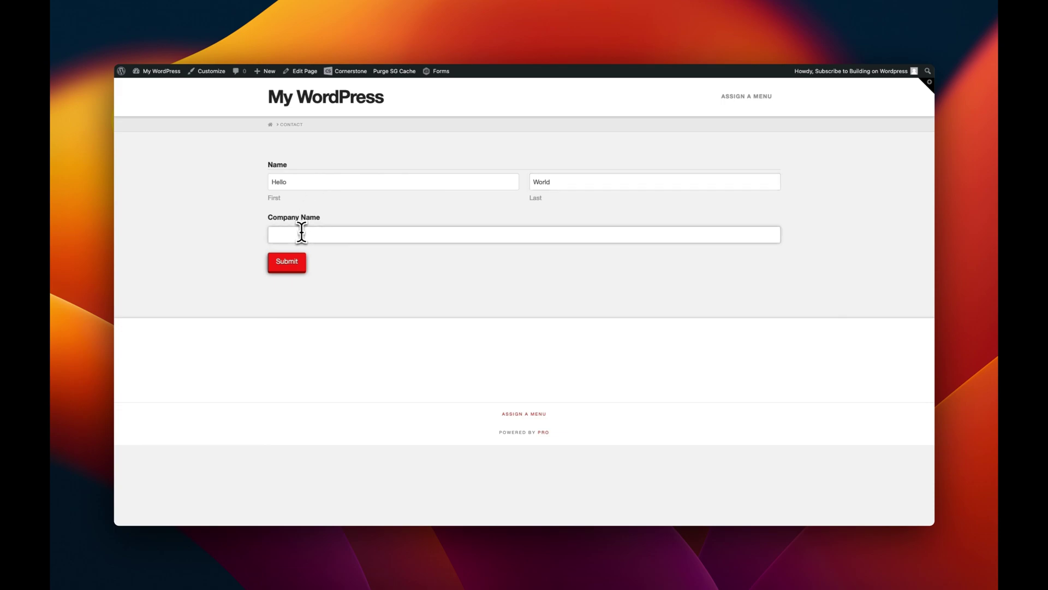
{"action": "type", "text": "My COm"}
{"action": "key", "text": "BackSpace"}
{"action": "key", "text": "BackSpace"}
{"action": "type", "text": "ompany"}
{"action": "left_click", "coordinate": [291, 264]}
{"action": "left_click_drag", "start_coordinate": [263, 165], "coordinate": [407, 166]}
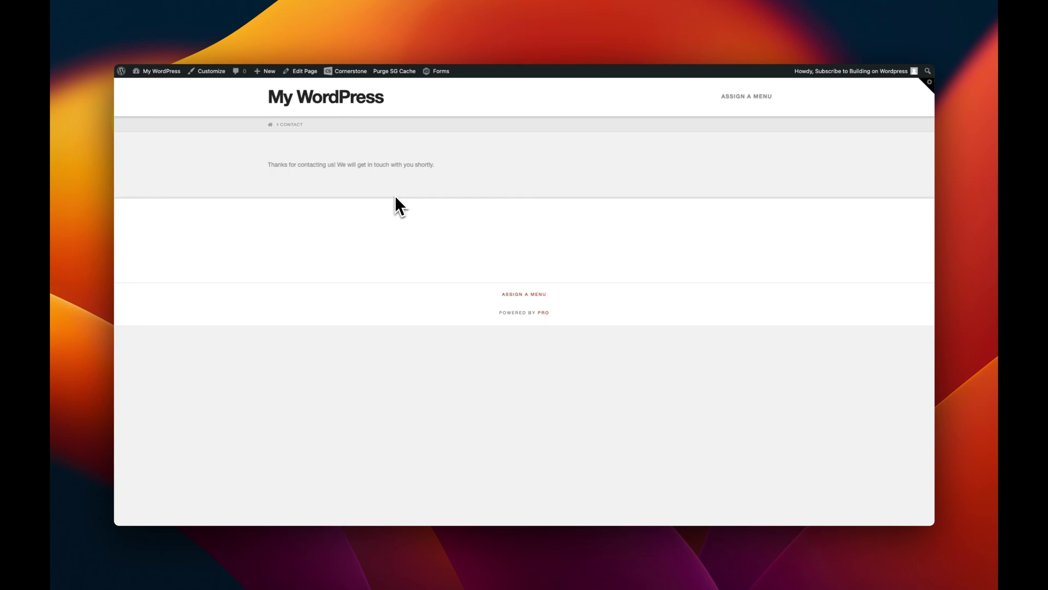
{"action": "left_click", "coordinate": [330, 71]}
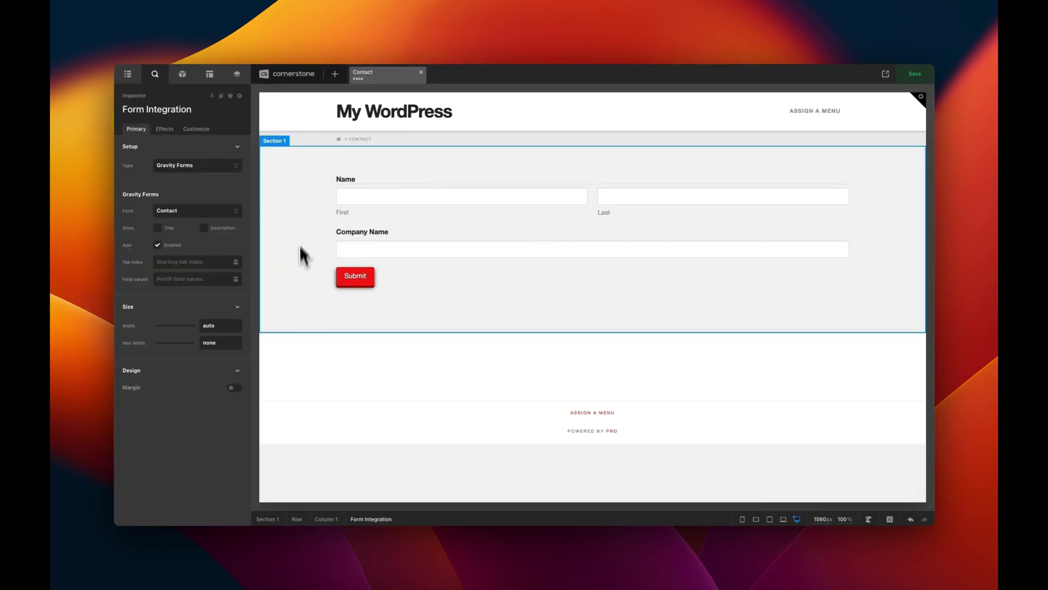
Step: Add Section 2 below the form from the Outline and rename it 'Thank You Section'
{"action": "left_click", "coordinate": [298, 273]}
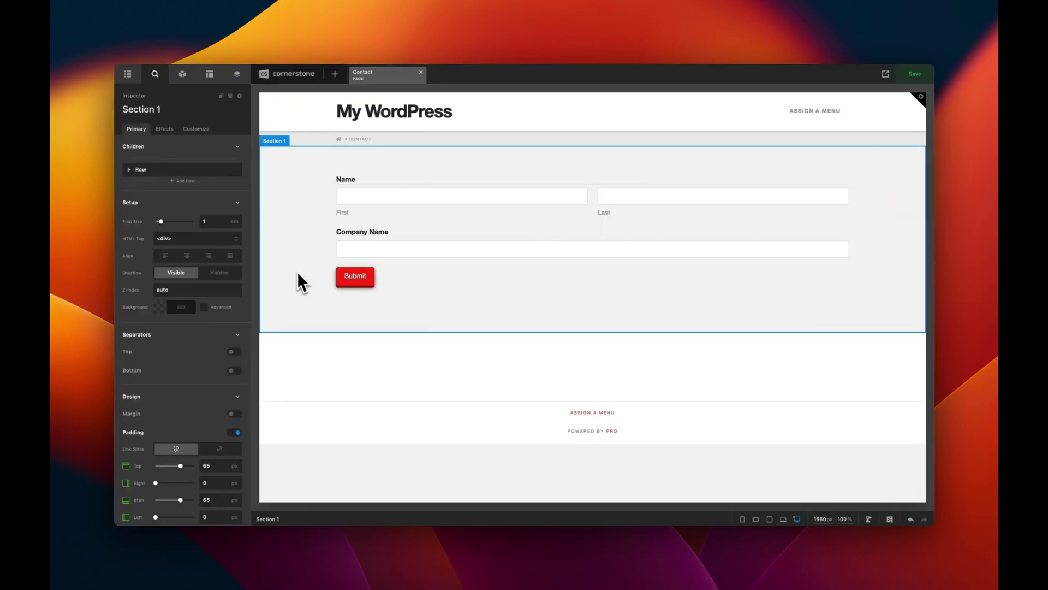
{"action": "left_click", "coordinate": [127, 75]}
{"action": "left_click", "coordinate": [181, 206]}
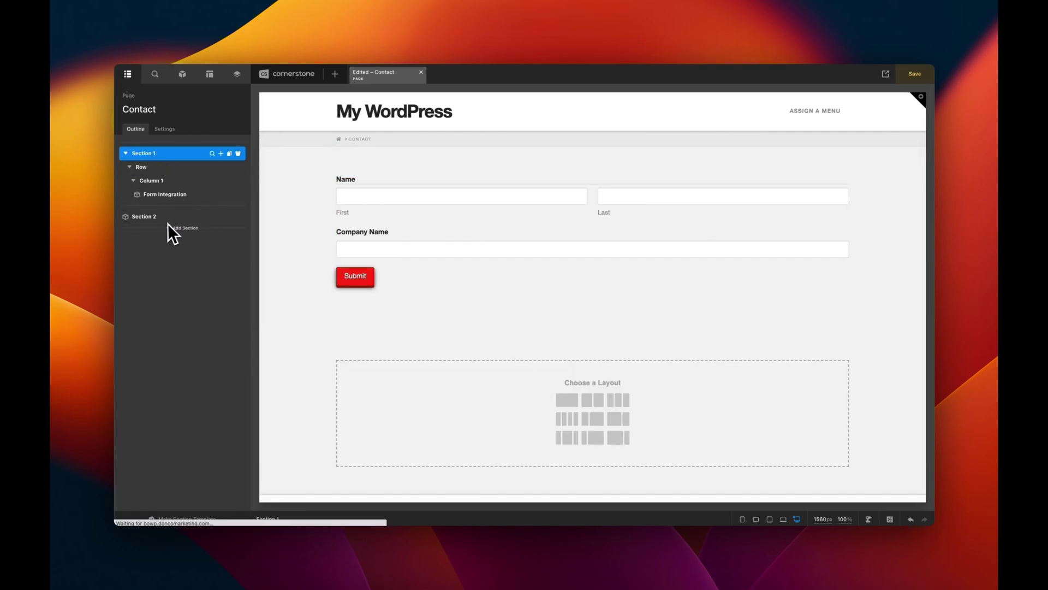
{"action": "double_click", "coordinate": [143, 217]}
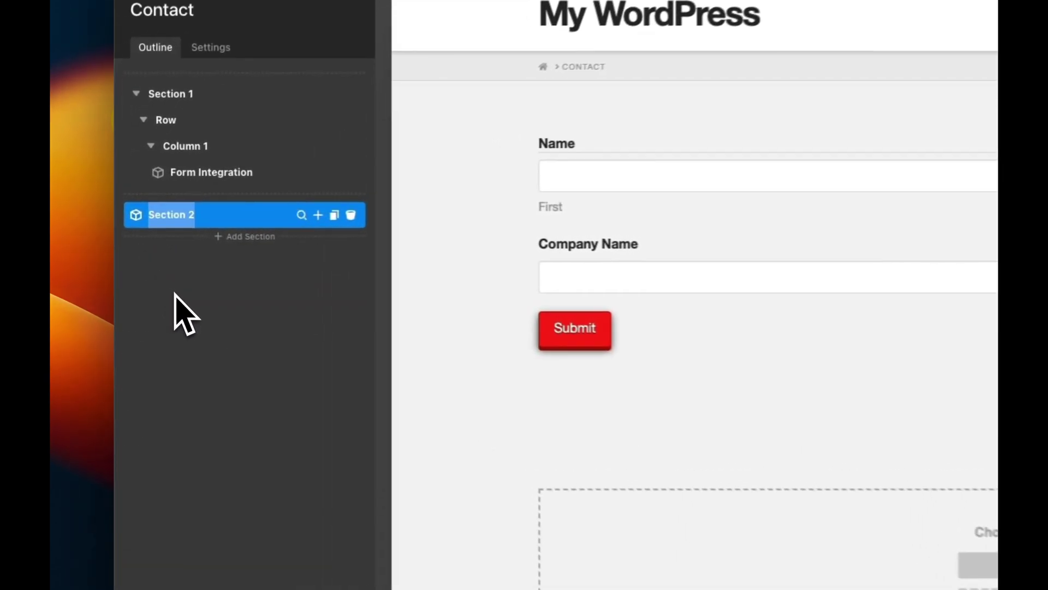
{"action": "type", "text": "THank"}
{"action": "key", "text": "BackSpace"}
{"action": "key", "text": "BackSpace"}
{"action": "key", "text": "BackSpace"}
{"action": "key", "text": "BackSpace"}
{"action": "type", "text": "hank You"}
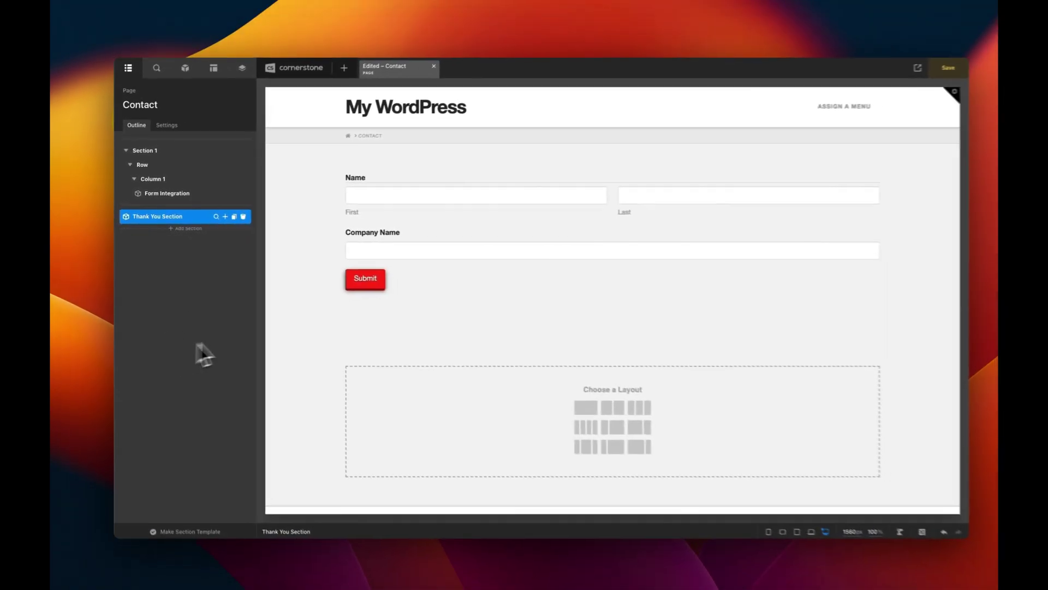
{"action": "left_click", "coordinate": [484, 539]}
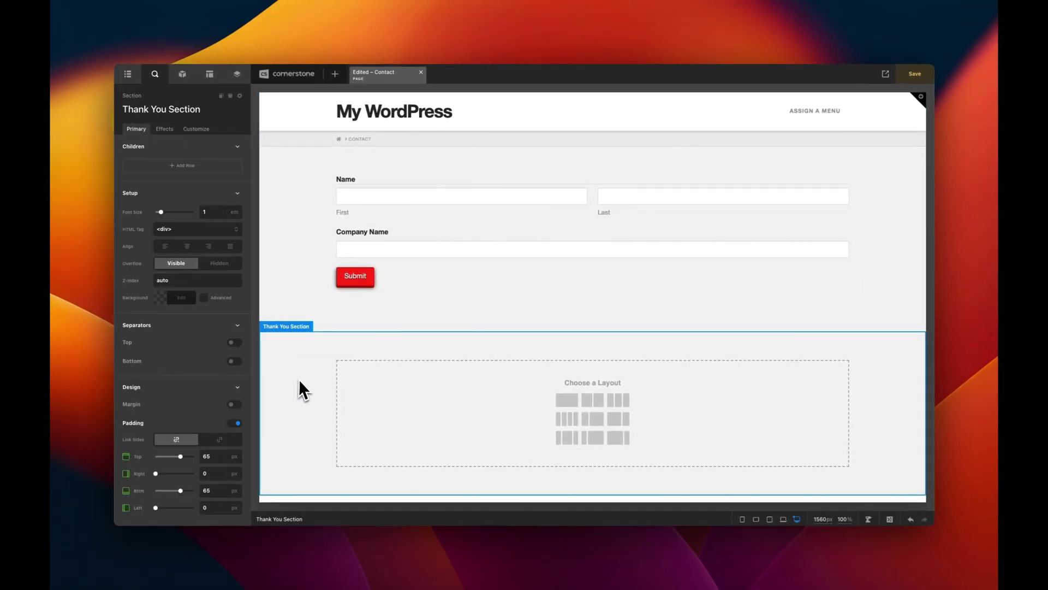
Step: Give the Thank You Section one column and place a Headline element in it
{"action": "left_click", "coordinate": [566, 402]}
{"action": "left_click", "coordinate": [367, 392]}
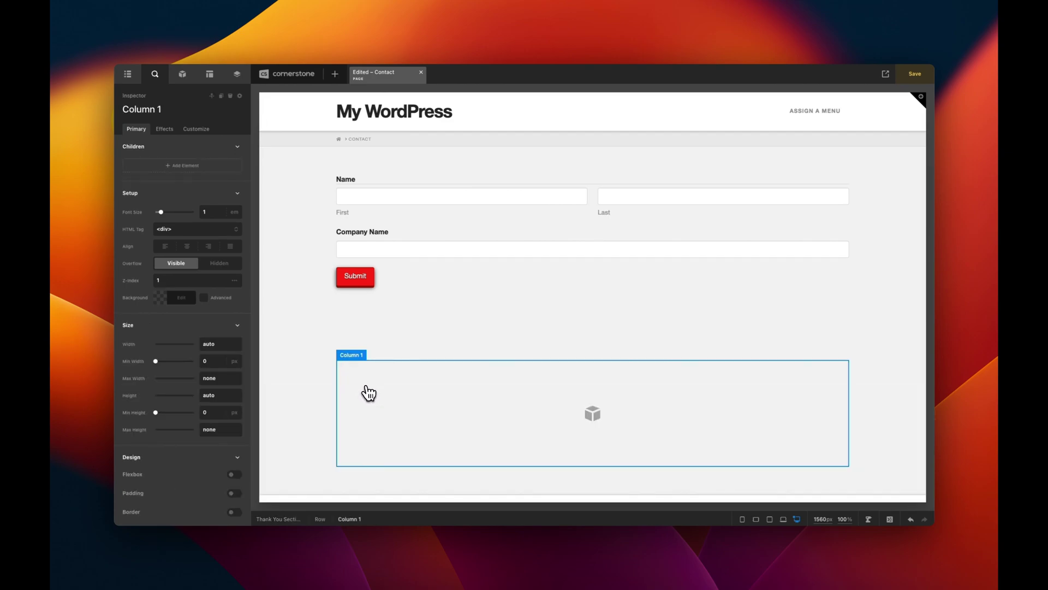
{"action": "left_click", "coordinate": [182, 73]}
{"action": "type", "text": "Head"}
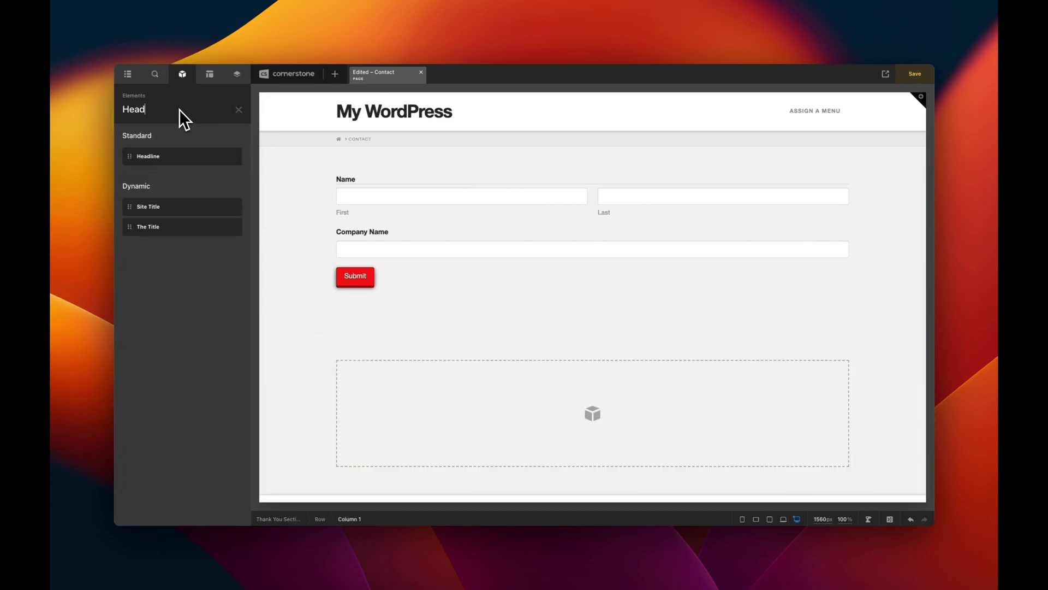
{"action": "left_click_drag", "start_coordinate": [154, 155], "coordinate": [423, 363]}
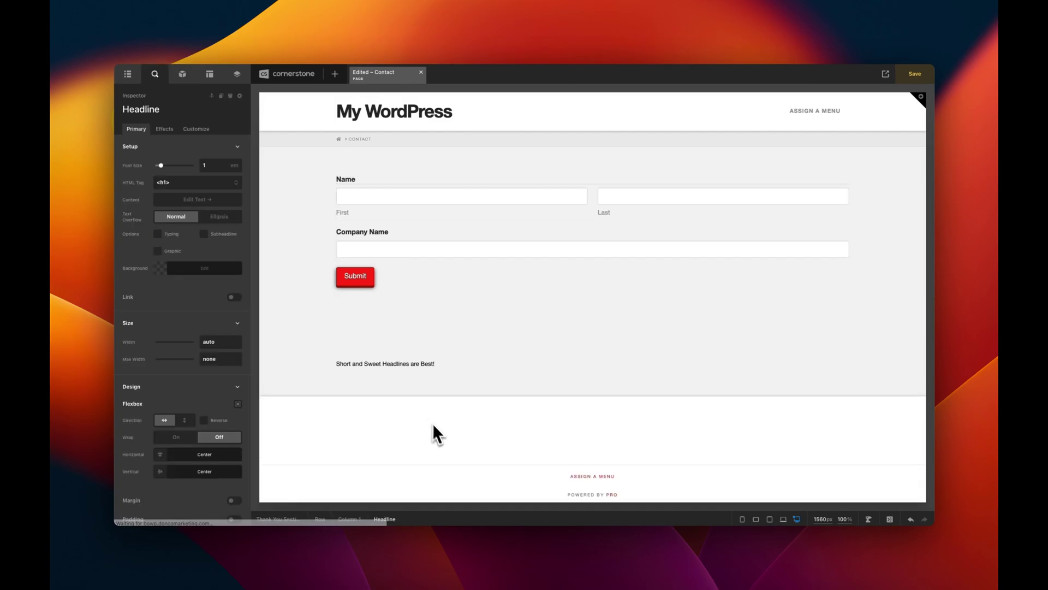
Step: Style the headline as a span, size 4em, Bold weight, centre-aligned
{"action": "left_click", "coordinate": [180, 183]}
{"action": "left_click", "coordinate": [180, 246]}
{"action": "scroll", "coordinate": [201, 340], "scroll_direction": "down", "scroll_amount": 5}
{"action": "left_click", "coordinate": [209, 413]}
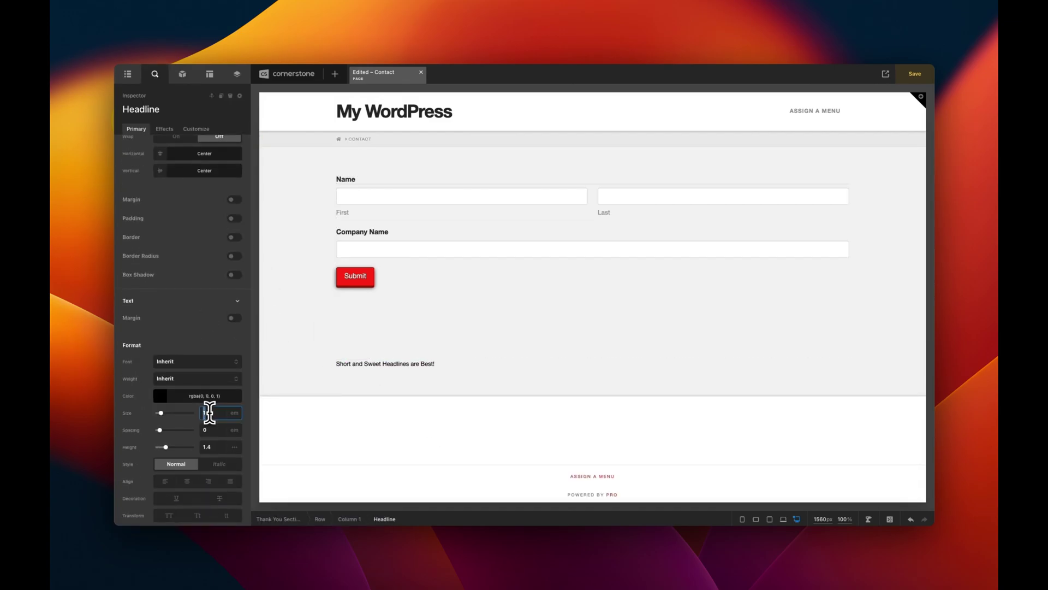
{"action": "type", "text": "4"}
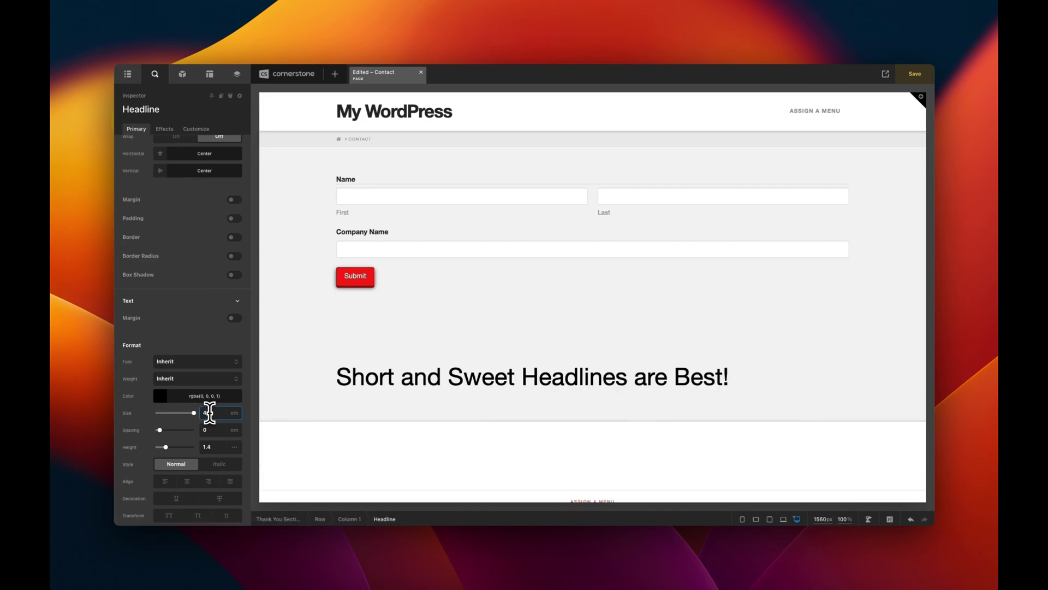
{"action": "left_click", "coordinate": [196, 379]}
{"action": "left_click", "coordinate": [188, 428]}
{"action": "left_click", "coordinate": [186, 481]}
Step: Replace the headline text with 'Thank You!'
{"action": "triple_click", "coordinate": [437, 370]}
{"action": "type", "text": "Thank "}
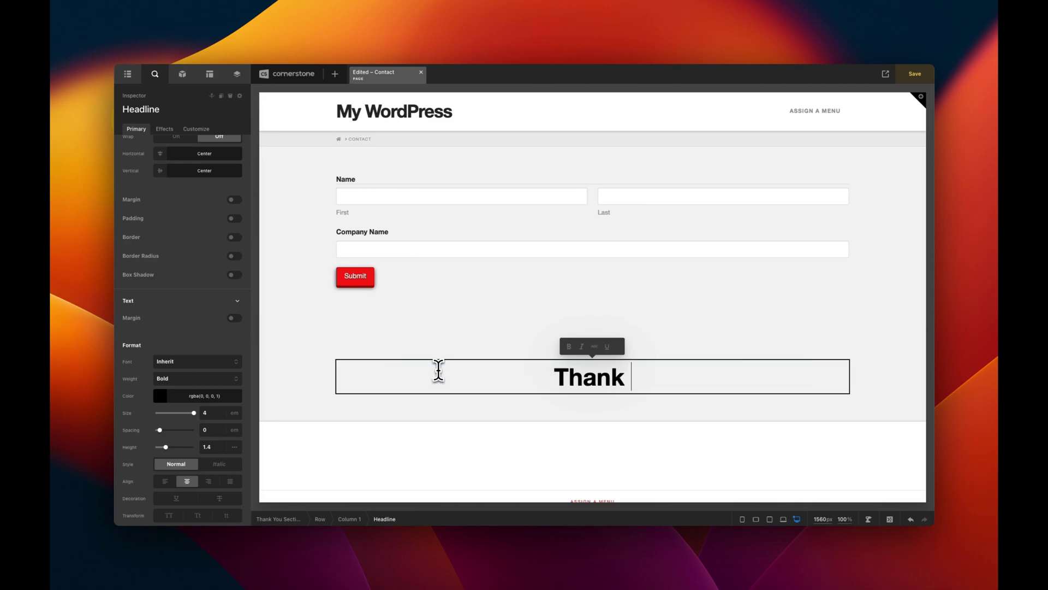
{"action": "type", "text": "You!"}
{"action": "left_click", "coordinate": [402, 328]}
Step: Add a Text element below the headline and enable Flexbox on Column 1
{"action": "left_click", "coordinate": [182, 74]}
{"action": "type", "text": "text"}
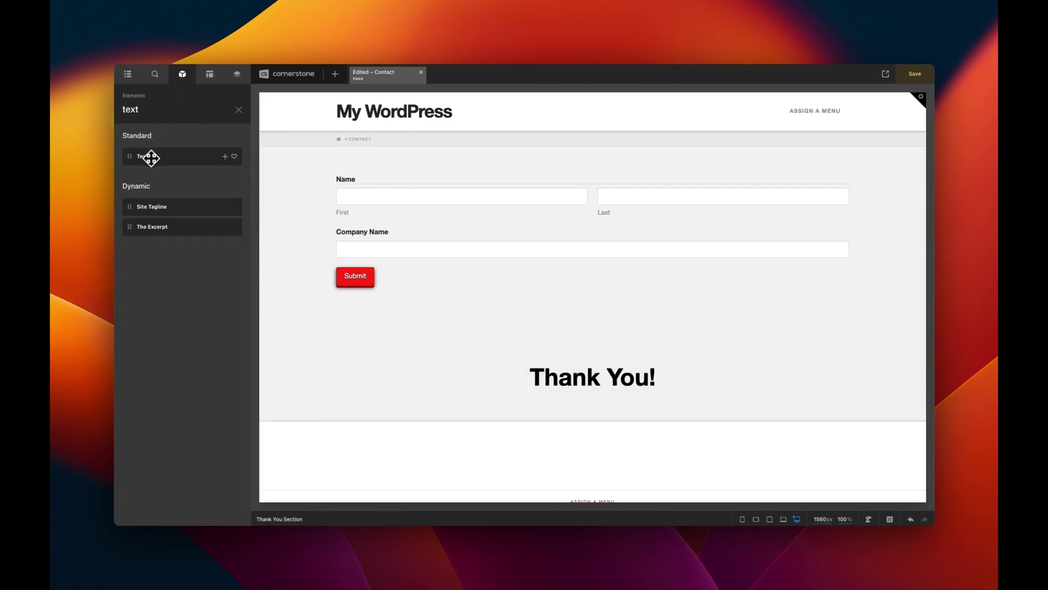
{"action": "left_click_drag", "start_coordinate": [144, 157], "coordinate": [544, 405]}
{"action": "left_click", "coordinate": [350, 520]}
{"action": "scroll", "coordinate": [208, 399], "scroll_direction": "down", "scroll_amount": 5}
{"action": "left_click", "coordinate": [233, 378]}
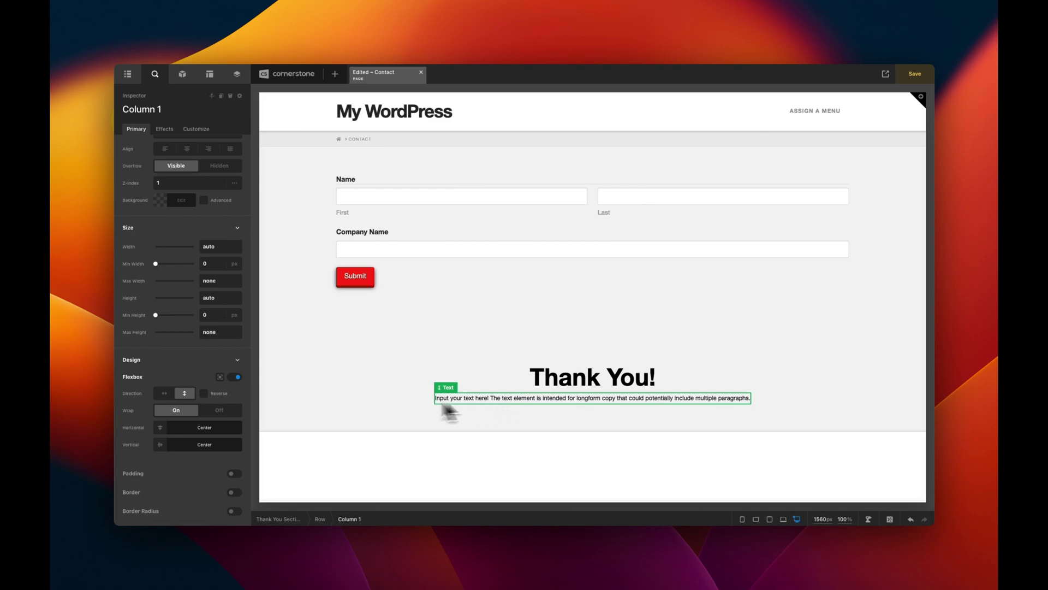
Step: Set the Thank You Section's top and bottom padding to 150px
{"action": "left_click", "coordinate": [285, 396]}
{"action": "double_click", "coordinate": [211, 467]}
{"action": "type", "text": "15"}
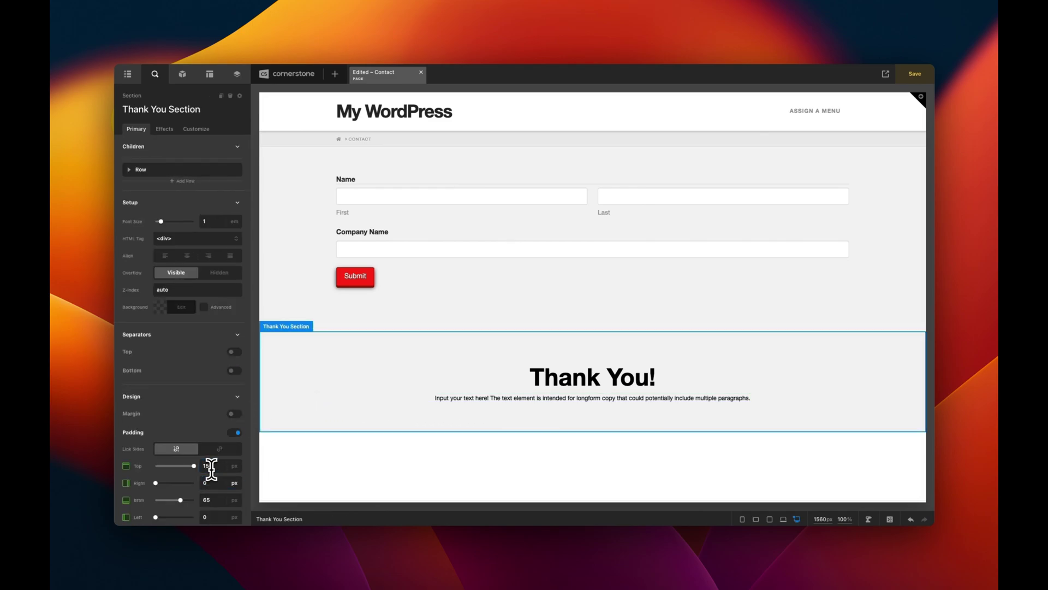
{"action": "type", "text": "0"}
{"action": "scroll", "coordinate": [320, 417], "scroll_direction": "down", "scroll_amount": 3}
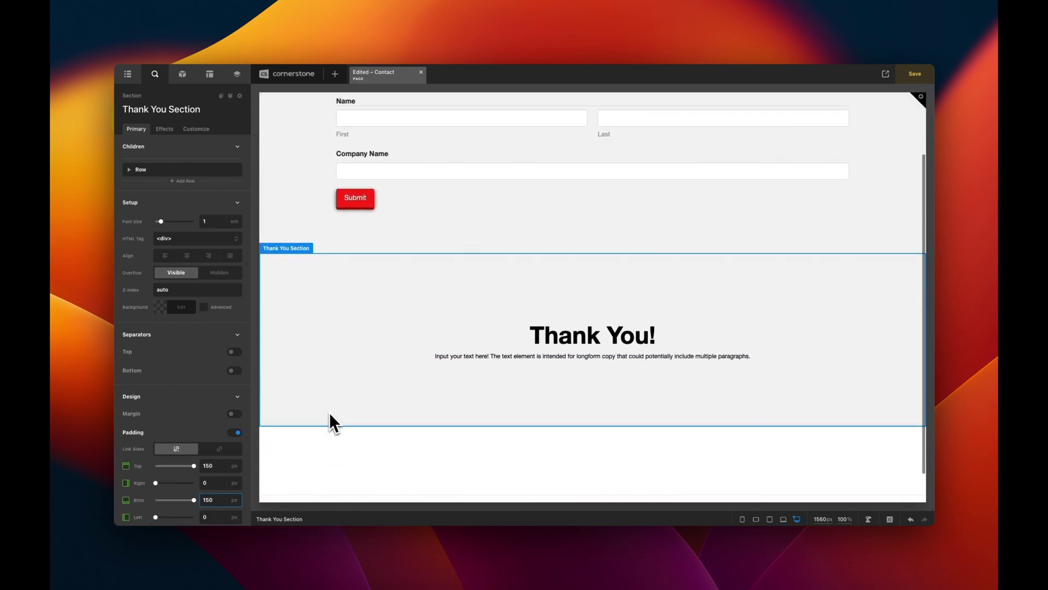
{"action": "left_click", "coordinate": [290, 366]}
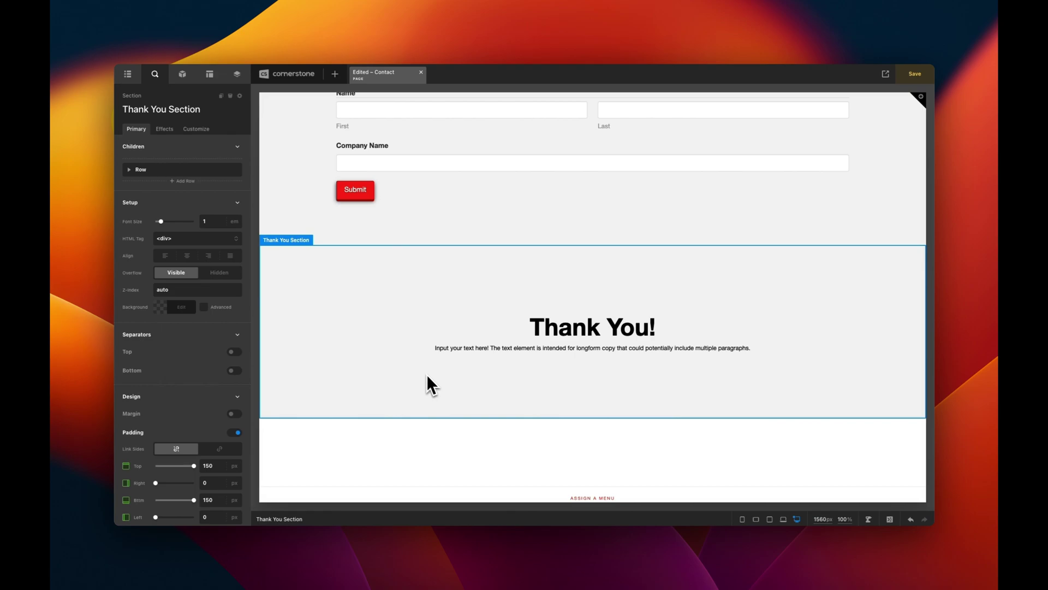
{"action": "left_click", "coordinate": [183, 74]}
Step: Add an Icon element above the Thank You! headline with font size 4 and the check icon
{"action": "type", "text": "icon"}
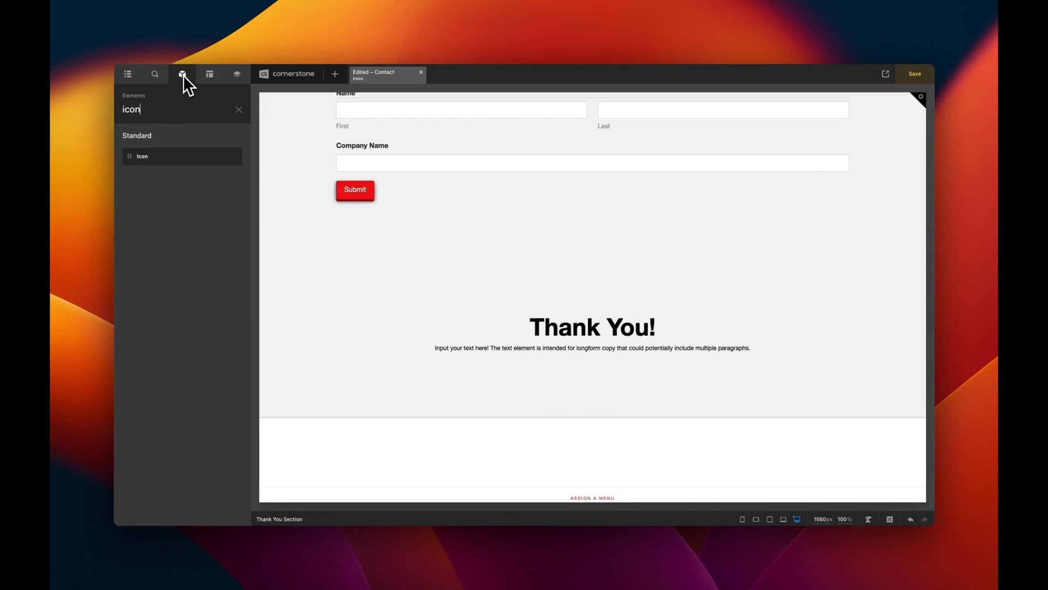
{"action": "left_click_drag", "start_coordinate": [178, 147], "coordinate": [544, 333]}
{"action": "double_click", "coordinate": [212, 165]}
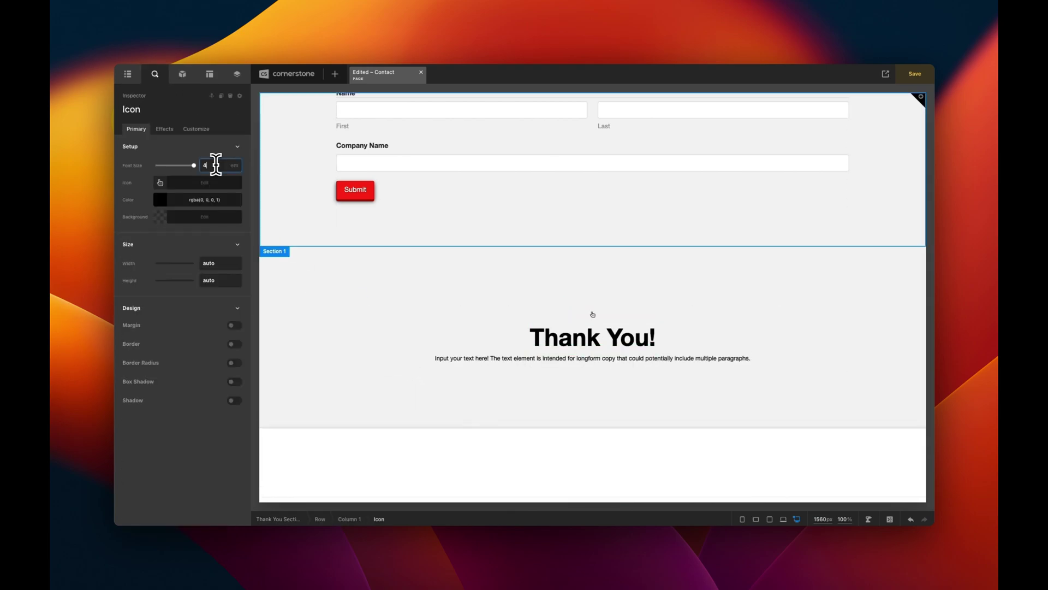
{"action": "type", "text": "4"}
{"action": "left_click", "coordinate": [183, 185]}
{"action": "type", "text": "check"}
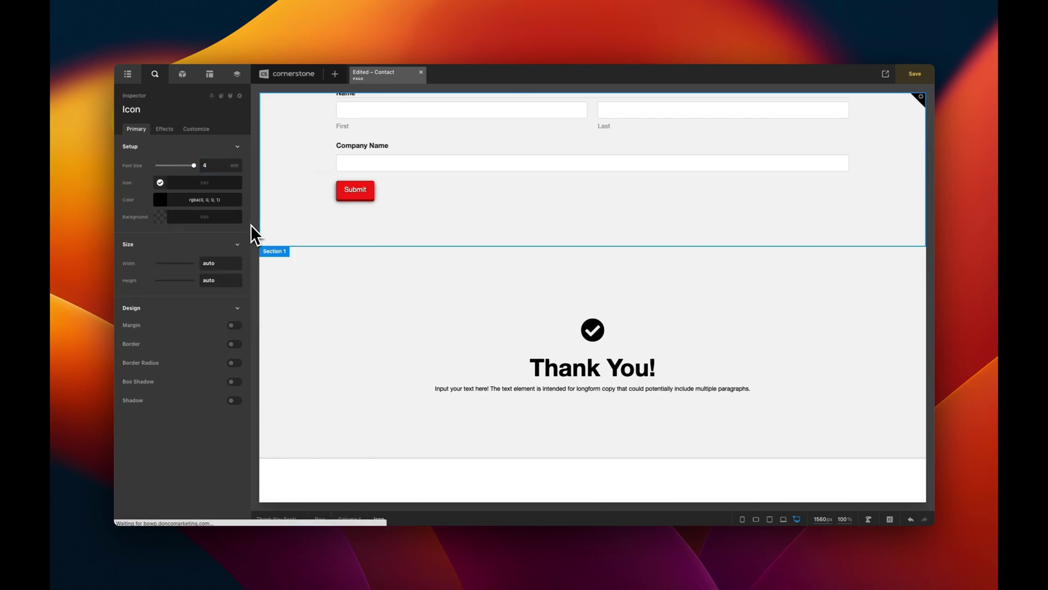
Step: Colour the check icon green, rgb(14, 175, 56)
{"action": "left_click", "coordinate": [199, 199]}
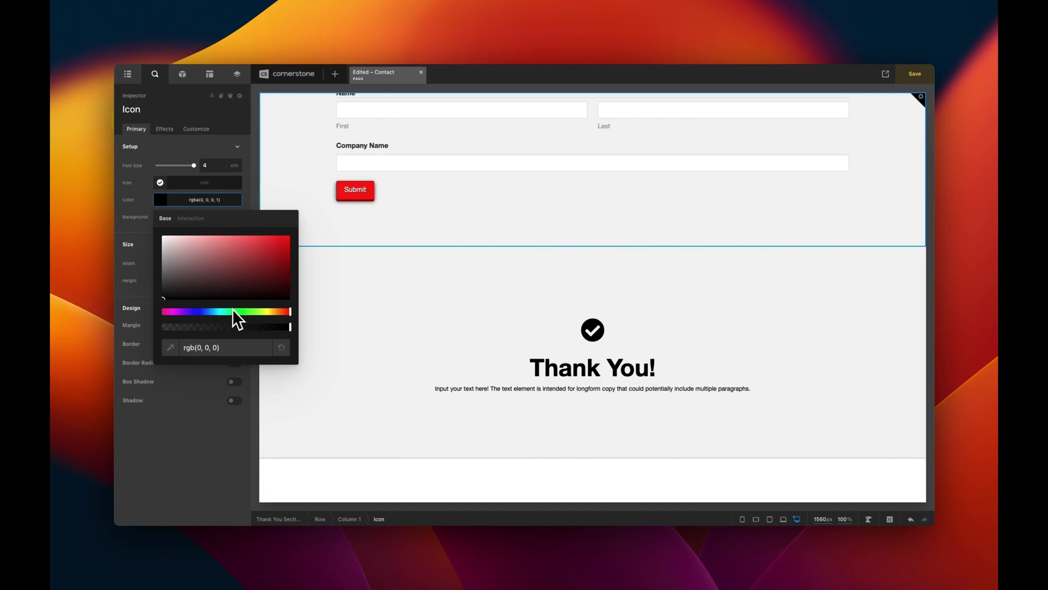
{"action": "left_click_drag", "start_coordinate": [233, 310], "coordinate": [242, 312]}
{"action": "left_click", "coordinate": [257, 264]}
{"action": "left_click_drag", "start_coordinate": [258, 266], "coordinate": [280, 257]}
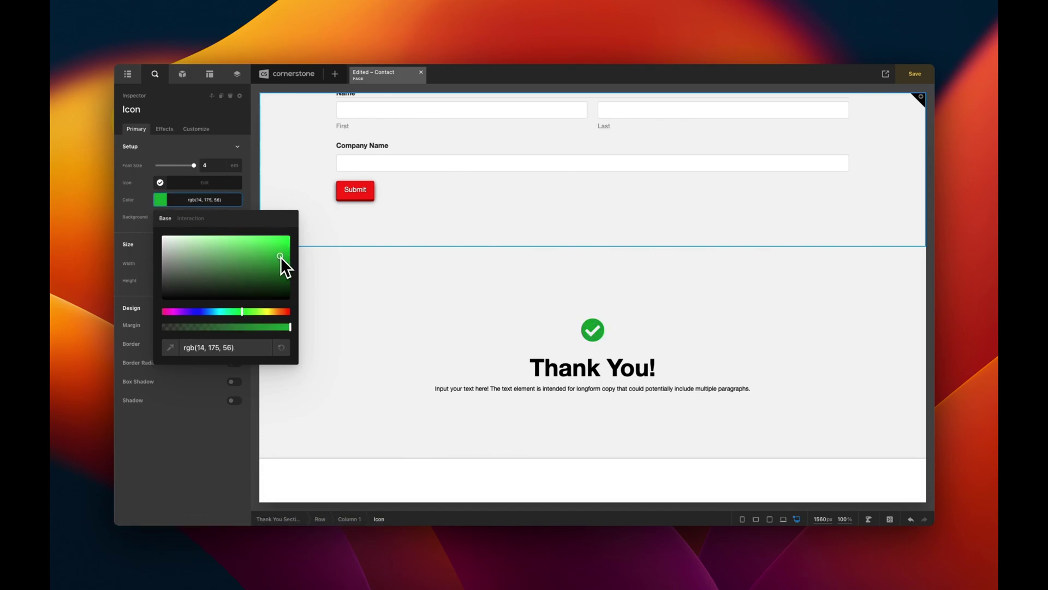
{"action": "left_click", "coordinate": [179, 199]}
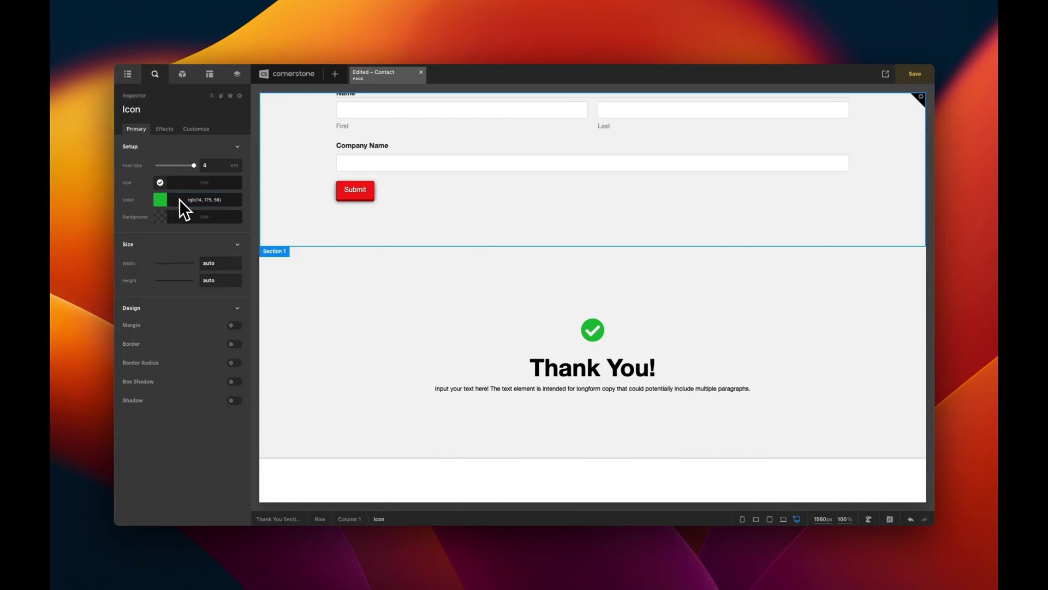
Step: Give the checkmark icon a scroll Transform effect
{"action": "left_click", "coordinate": [167, 132]}
{"action": "left_click", "coordinate": [233, 285]}
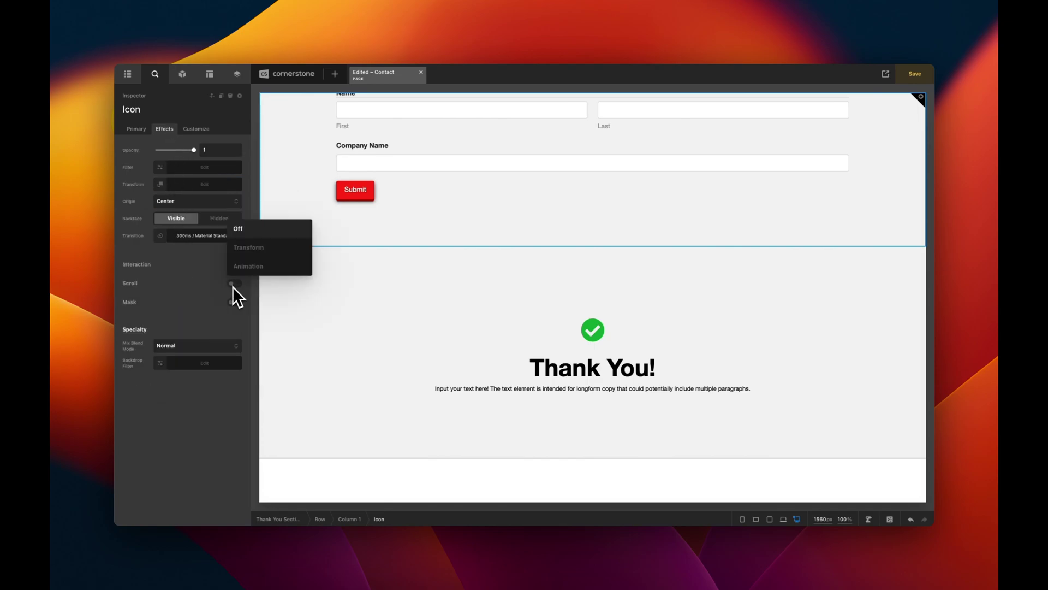
{"action": "left_click", "coordinate": [249, 248]}
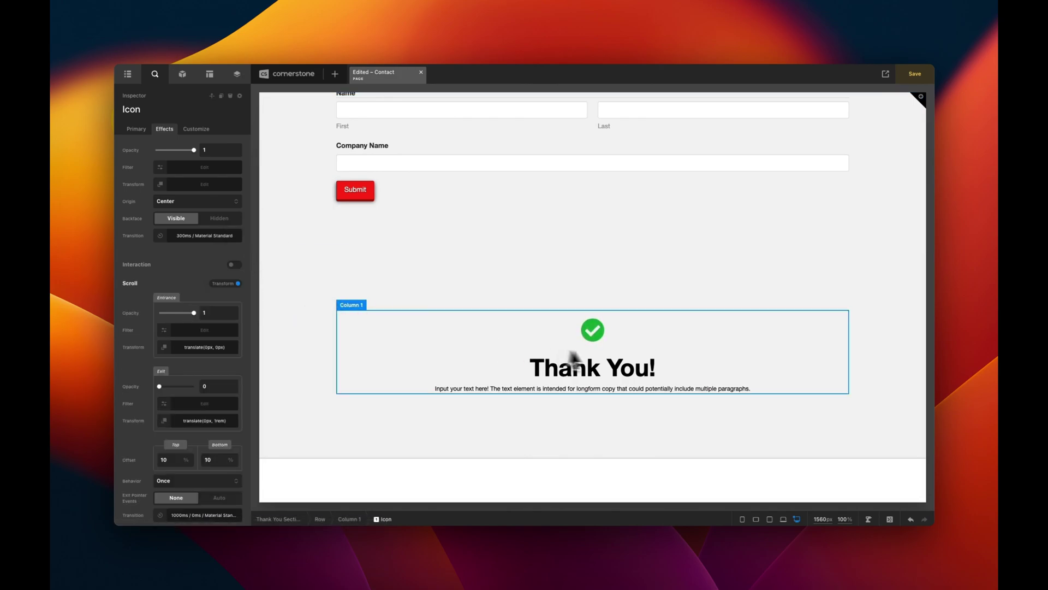
{"action": "scroll", "coordinate": [221, 385], "scroll_direction": "down", "scroll_amount": 2}
{"action": "scroll", "coordinate": [221, 385], "scroll_direction": "down", "scroll_amount": 2}
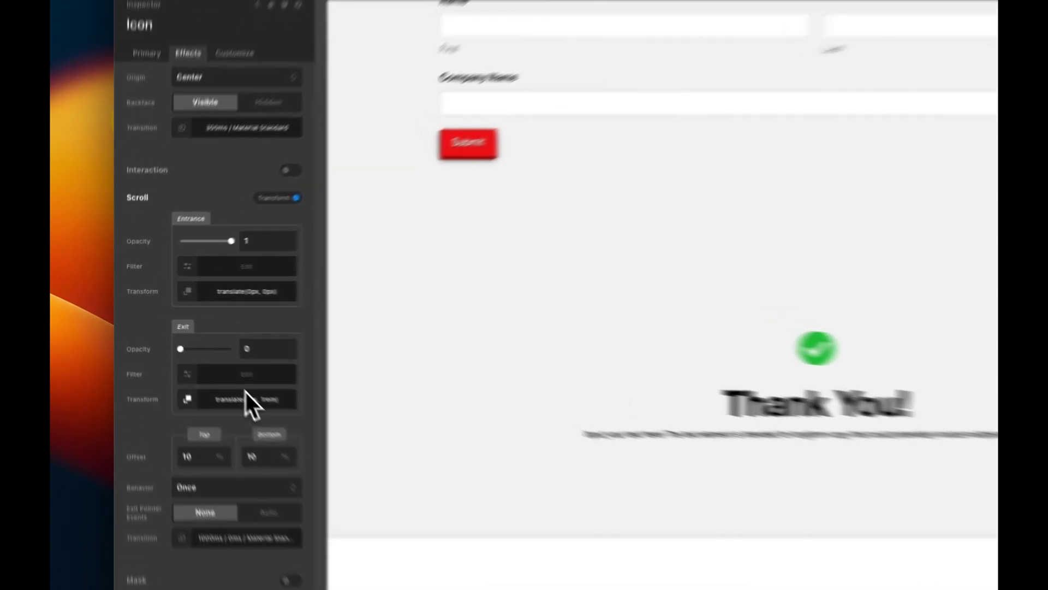
Step: Add a Rotate transform of 45 degrees on Z to the icon's scroll exit
{"action": "left_click", "coordinate": [246, 397]}
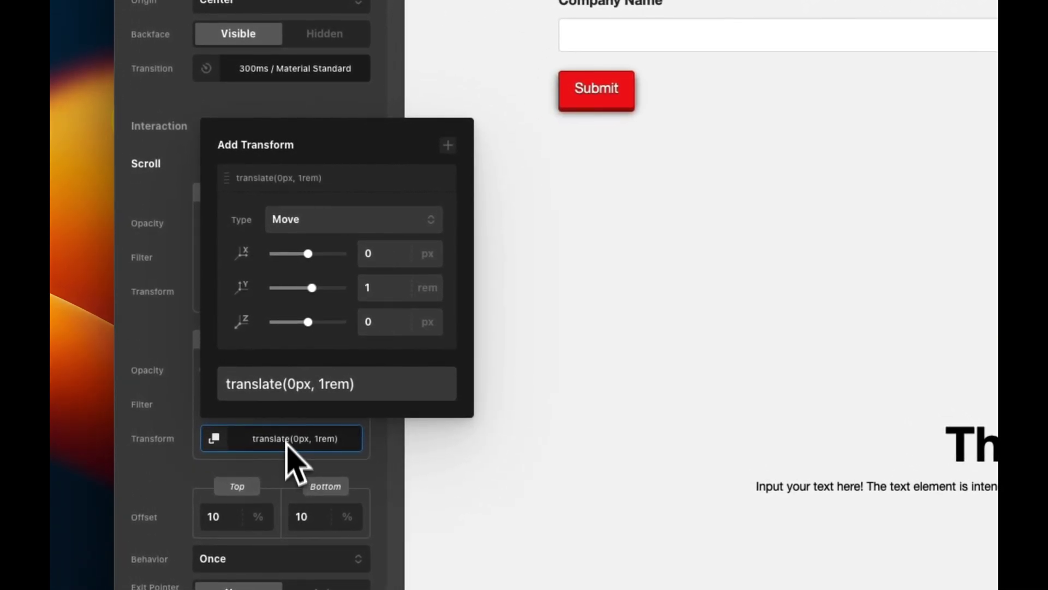
{"action": "left_click", "coordinate": [448, 145]}
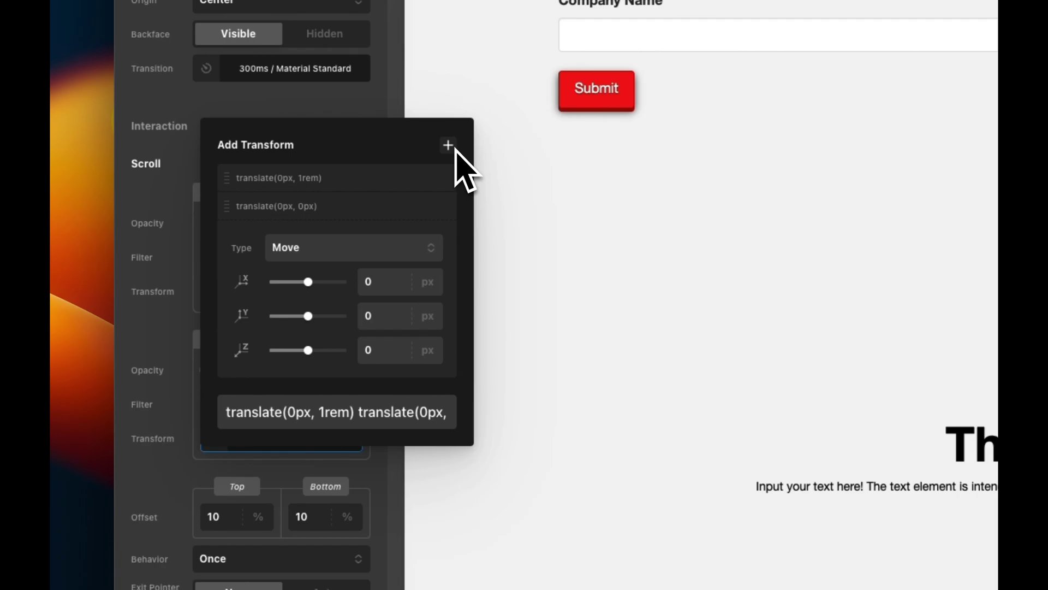
{"action": "left_click", "coordinate": [333, 249]}
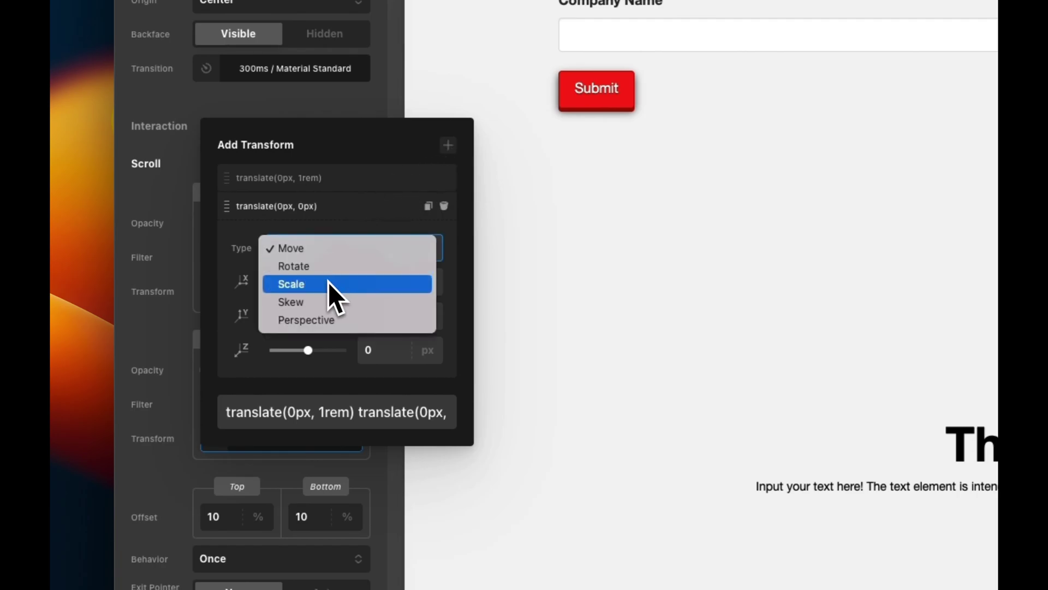
{"action": "left_click", "coordinate": [330, 266]}
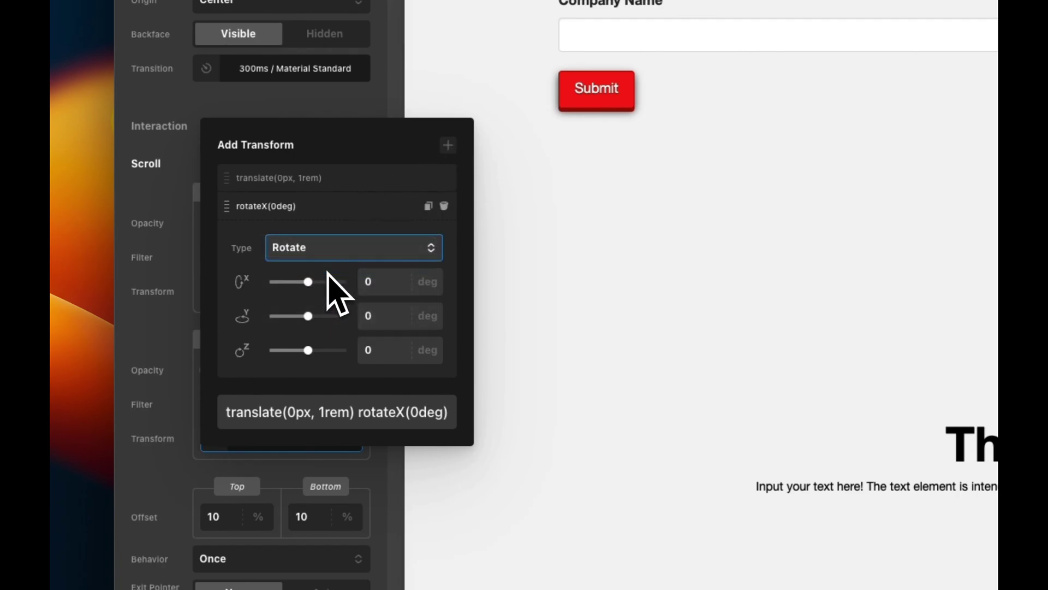
{"action": "left_click", "coordinate": [391, 355]}
{"action": "type", "text": "45"}
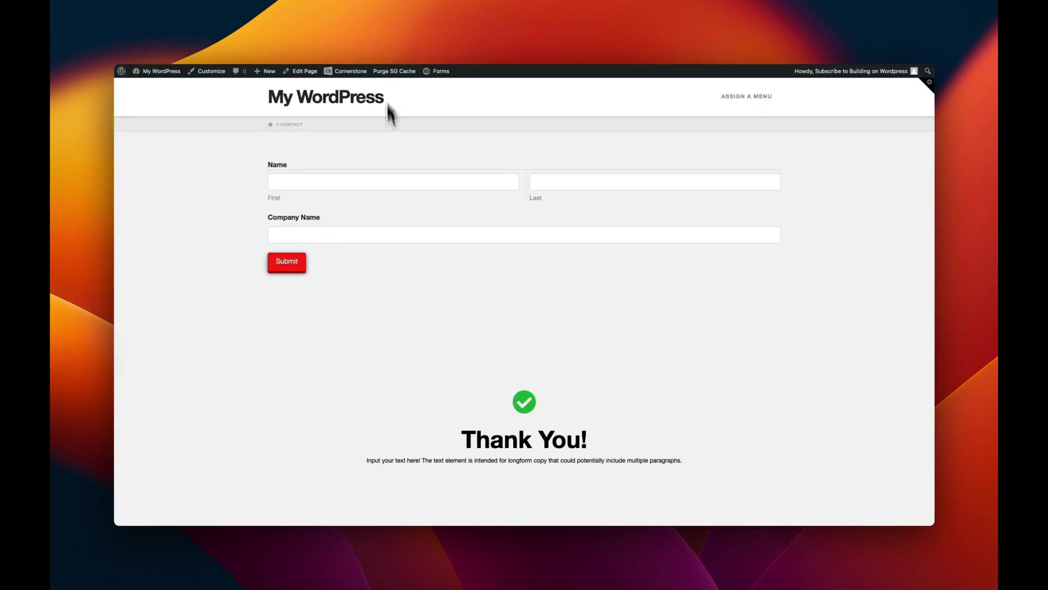
Step: Scroll the live Contact page to check the form and the green-check Thank You section
{"action": "scroll", "coordinate": [530, 407], "scroll_direction": "down", "scroll_amount": 2}
{"action": "scroll", "coordinate": [530, 407], "scroll_direction": "down", "scroll_amount": 3}
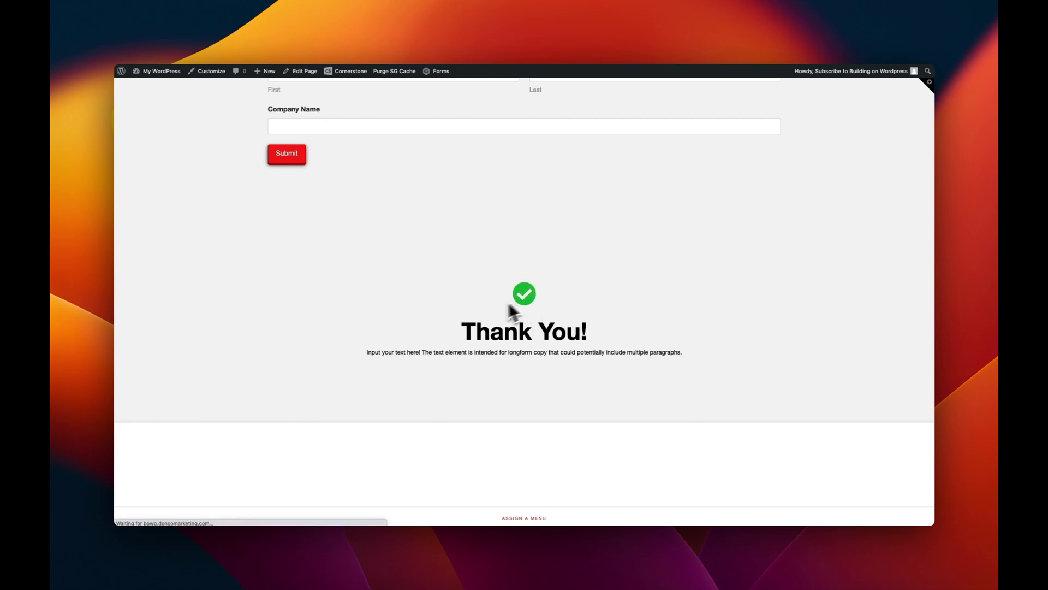
{"action": "scroll", "coordinate": [467, 327], "scroll_direction": "up", "scroll_amount": 4}
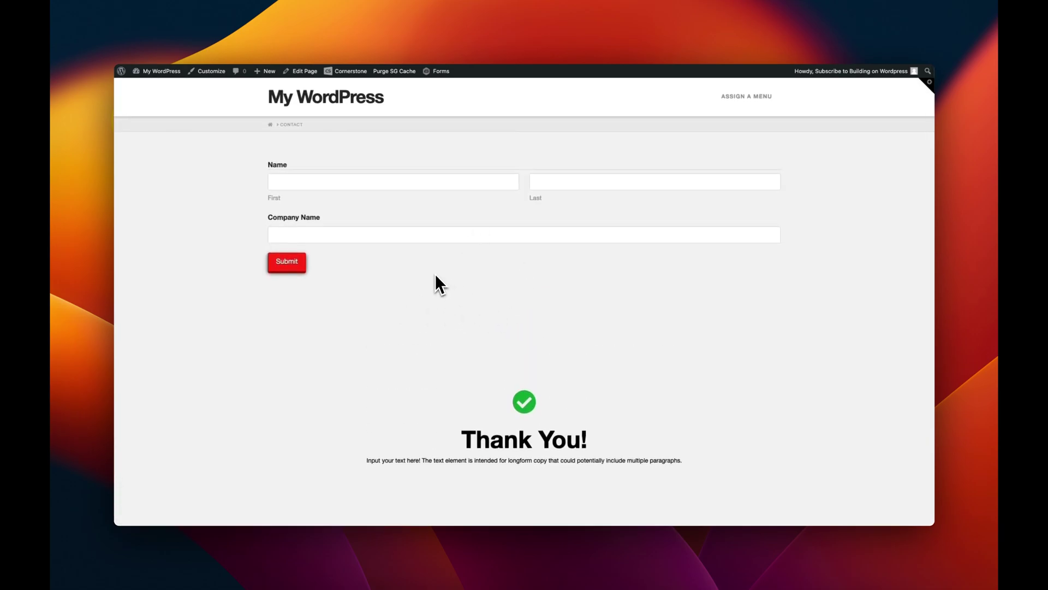
{"action": "left_click", "coordinate": [281, 180]}
{"action": "left_click_drag", "start_coordinate": [519, 419], "coordinate": [578, 464]}
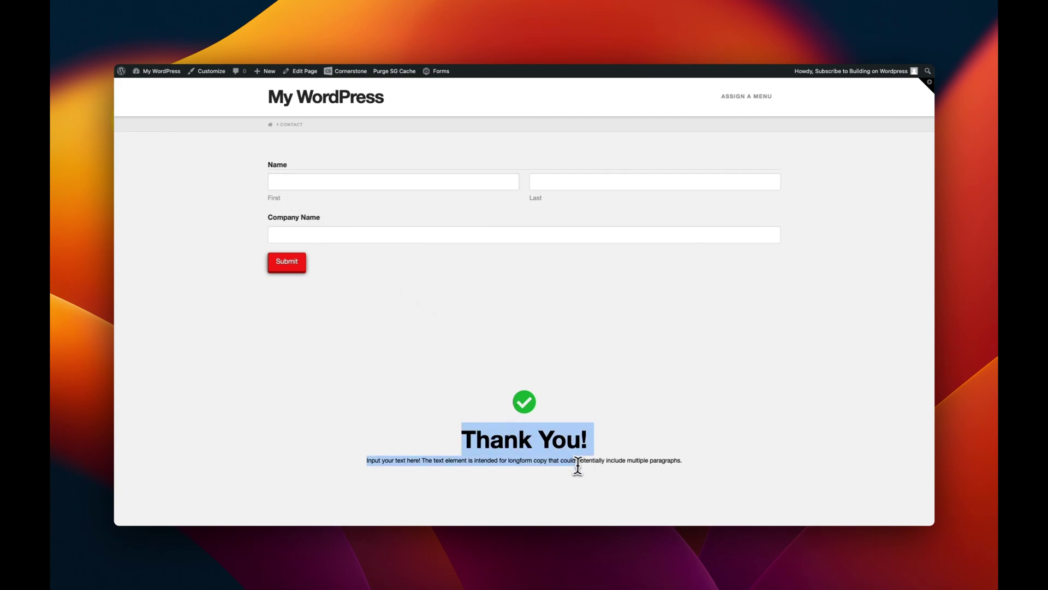
{"action": "left_click", "coordinate": [444, 407]}
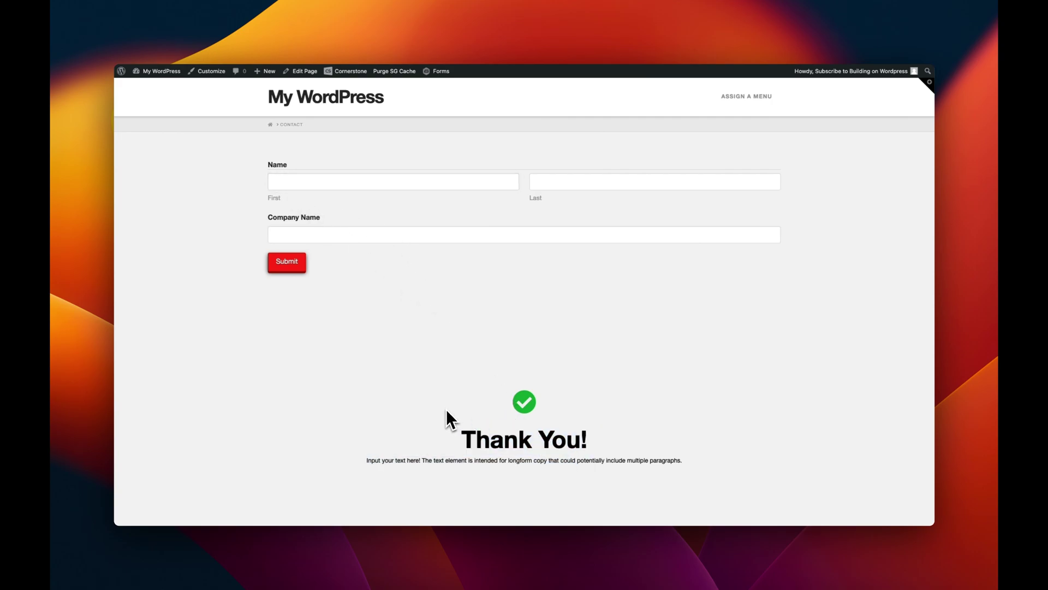
Step: Select the Thank You Section and add a display condition group comparing a Number
{"action": "left_click", "coordinate": [290, 70]}
{"action": "left_click", "coordinate": [377, 323]}
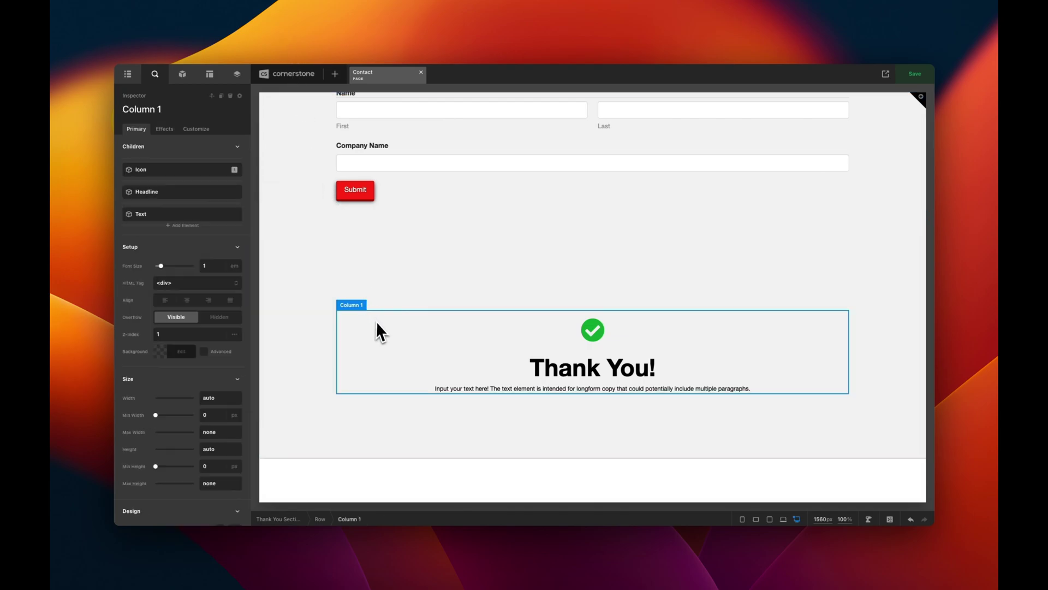
{"action": "left_click", "coordinate": [316, 323]}
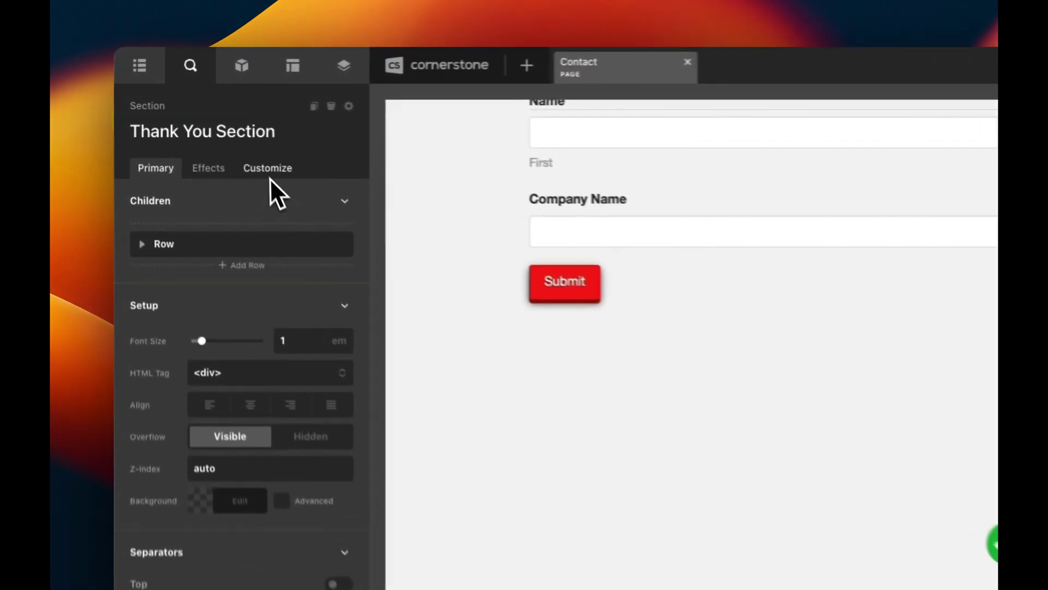
{"action": "left_click", "coordinate": [196, 129]}
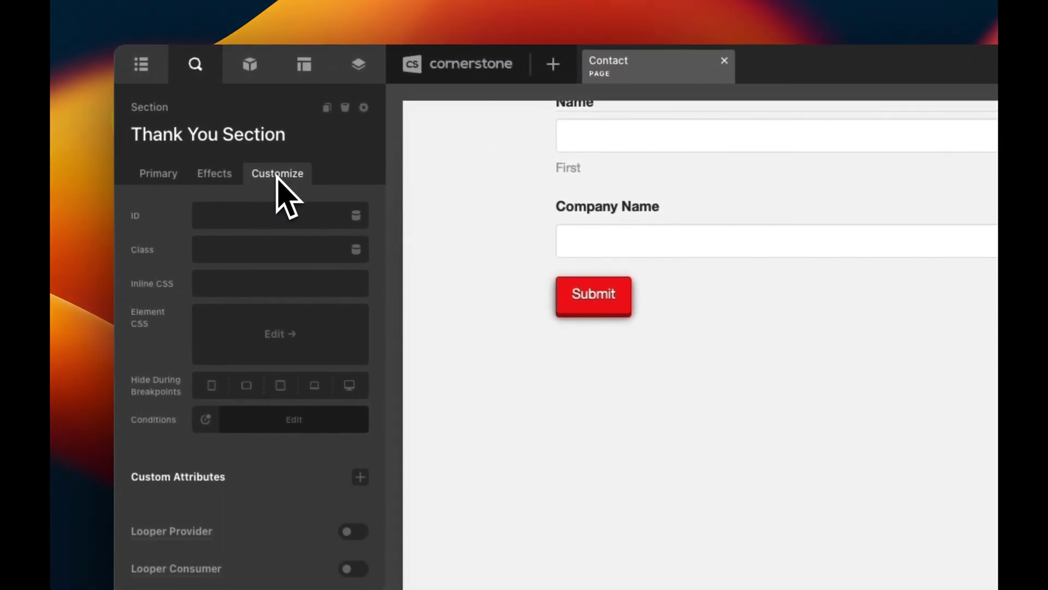
{"action": "left_click", "coordinate": [267, 418]}
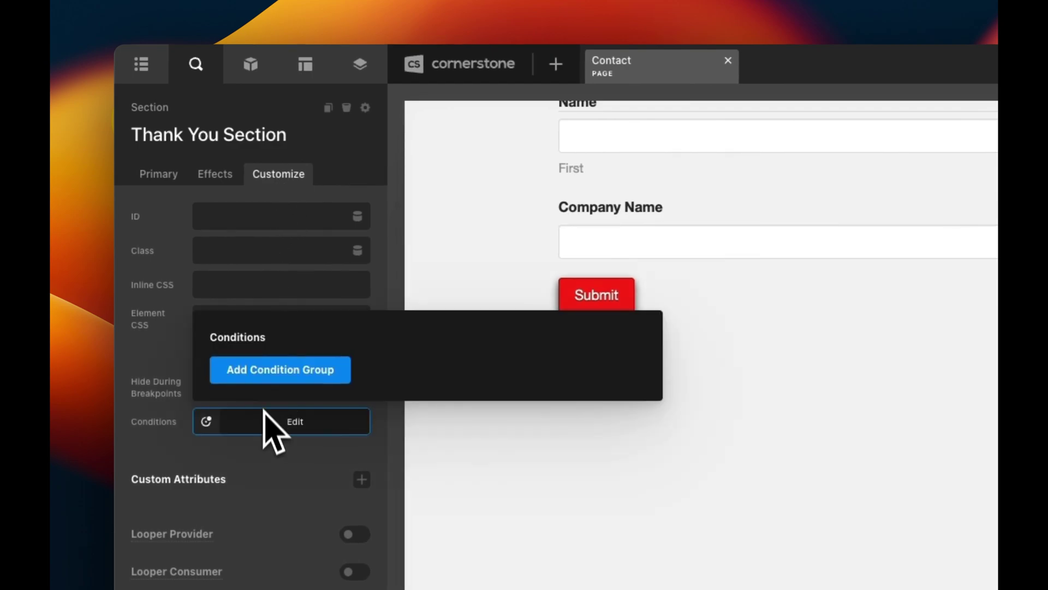
{"action": "left_click", "coordinate": [268, 370]}
{"action": "left_click", "coordinate": [277, 303]}
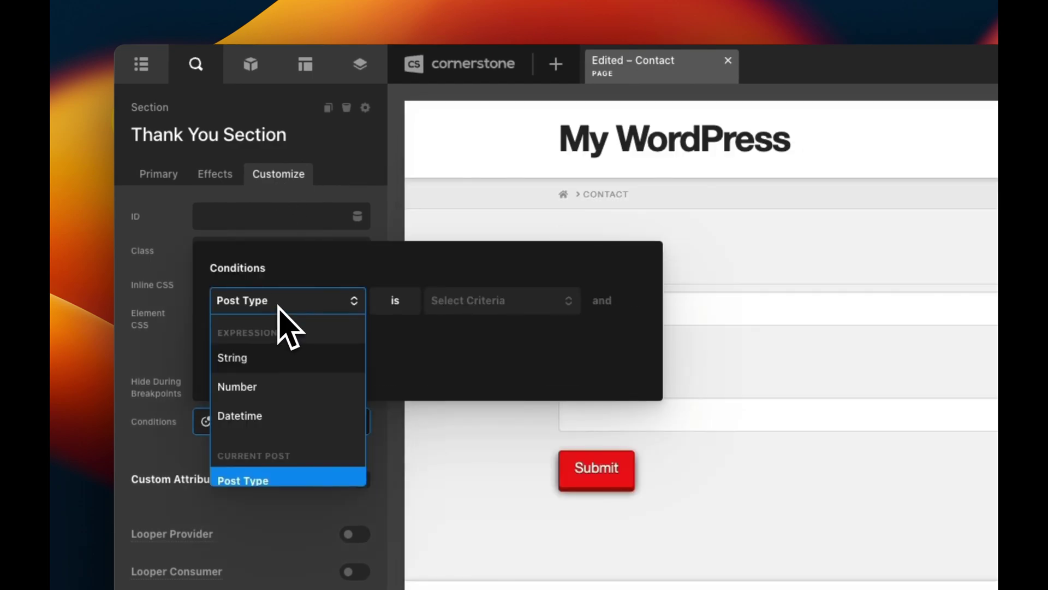
{"action": "left_click", "coordinate": [265, 386]}
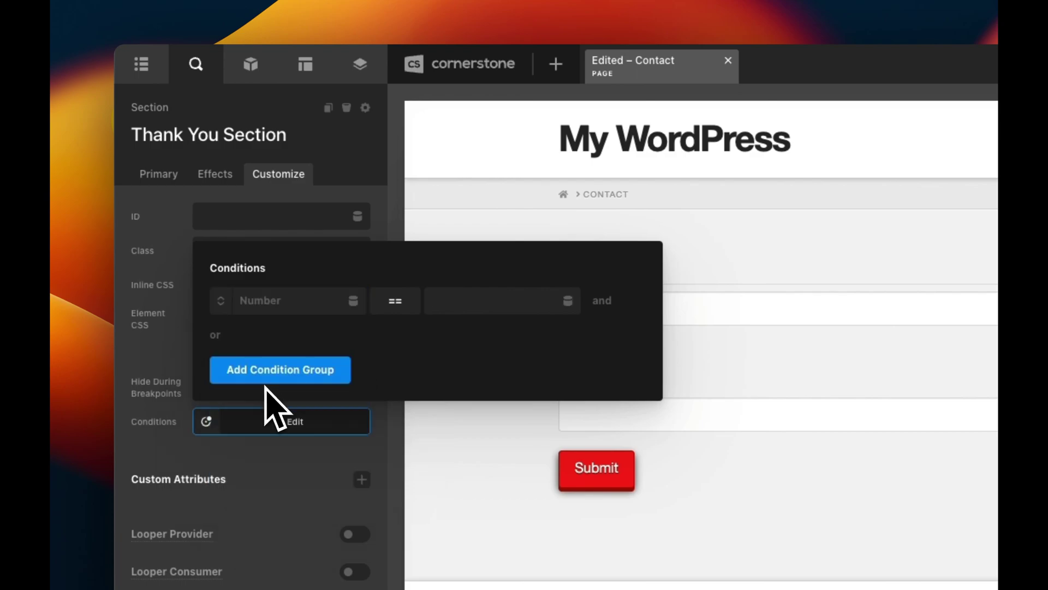
Step: Set the condition to URL query string parameter thank_you equal to 1
{"action": "left_click", "coordinate": [353, 302]}
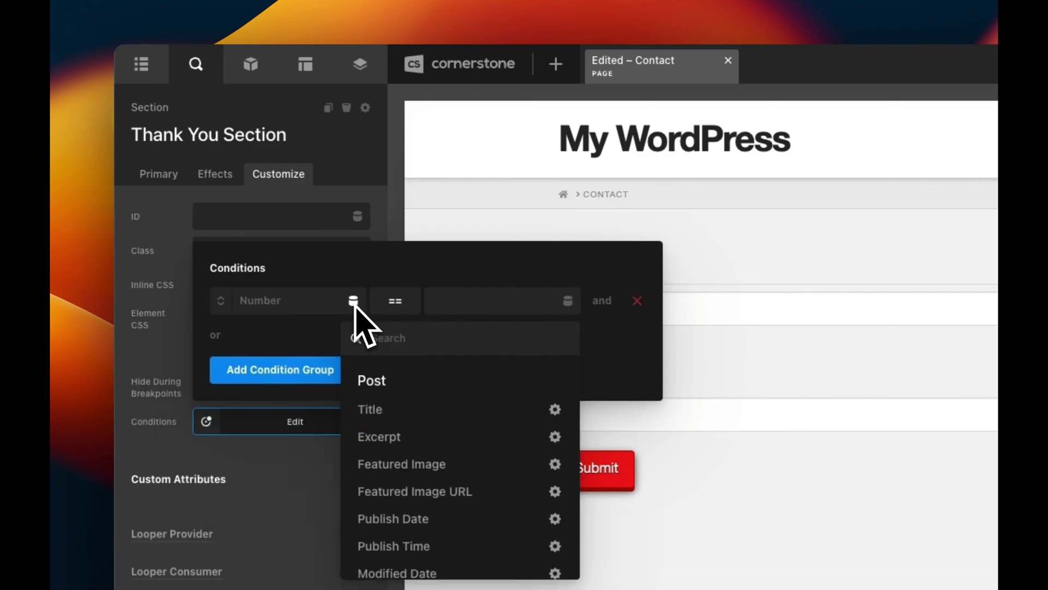
{"action": "type", "text": "paramet"}
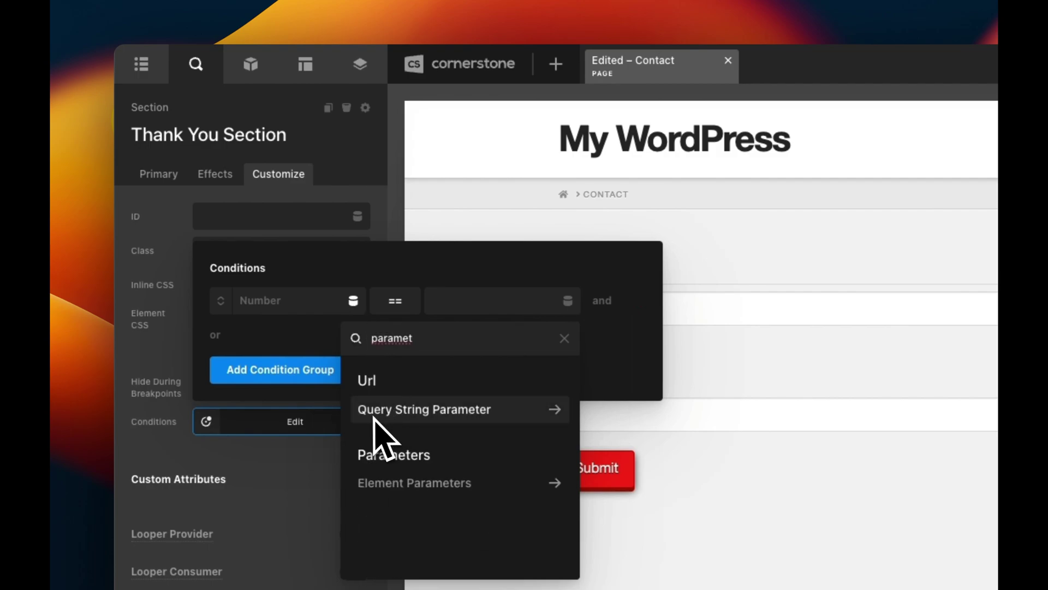
{"action": "left_click", "coordinate": [458, 419]}
{"action": "left_click", "coordinate": [457, 410]}
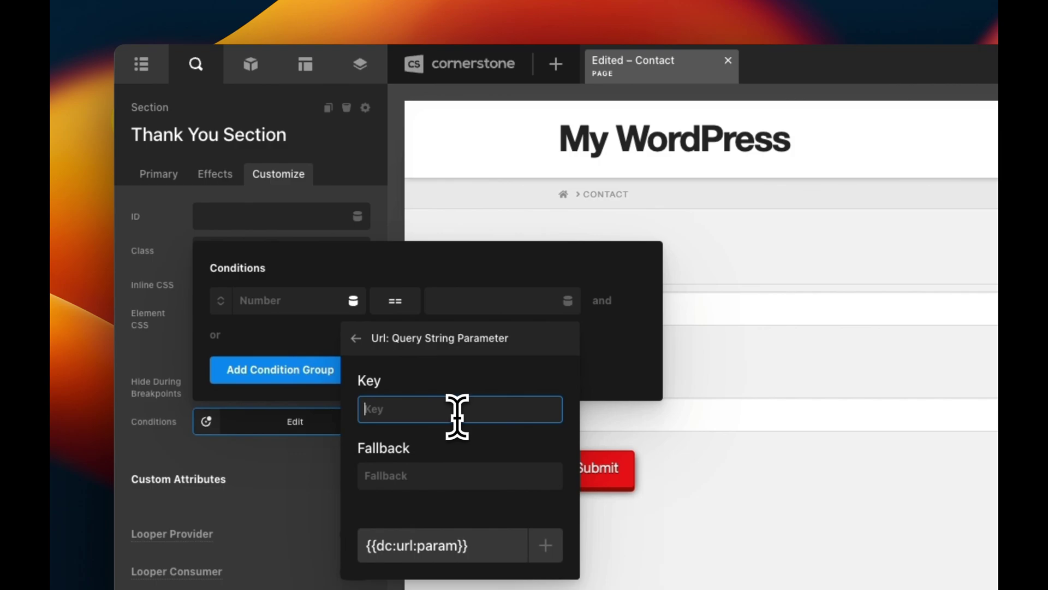
{"action": "type", "text": "thank_you"}
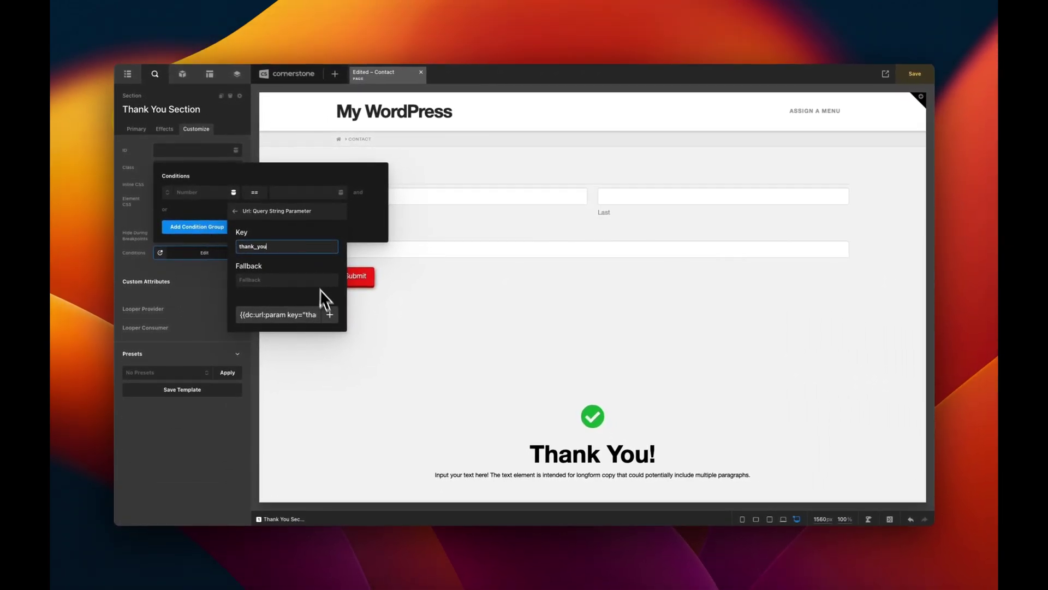
{"action": "left_click", "coordinate": [330, 314]}
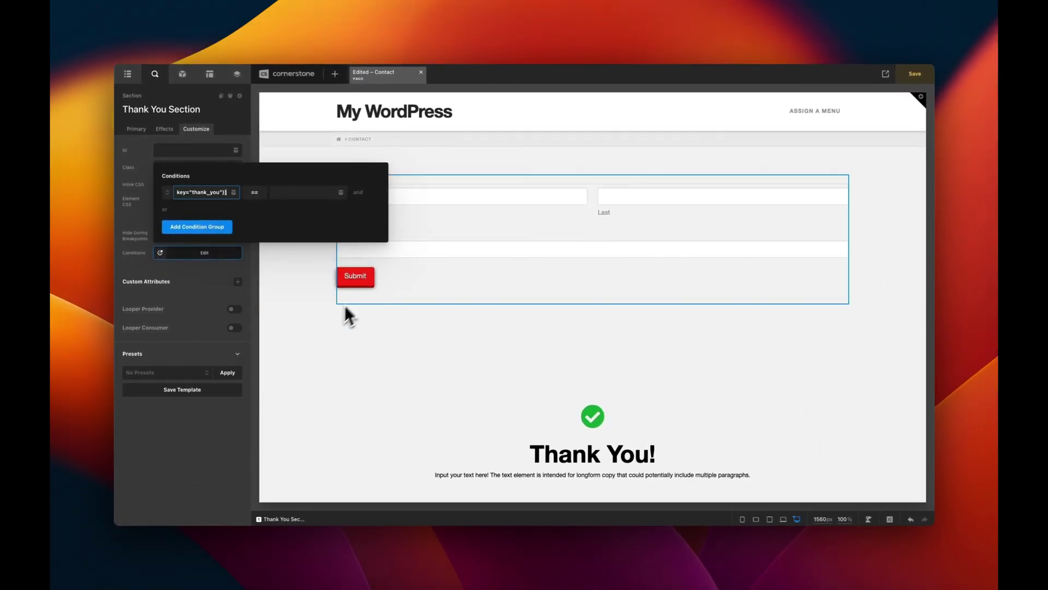
{"action": "left_click", "coordinate": [276, 192]}
{"action": "type", "text": "1"}
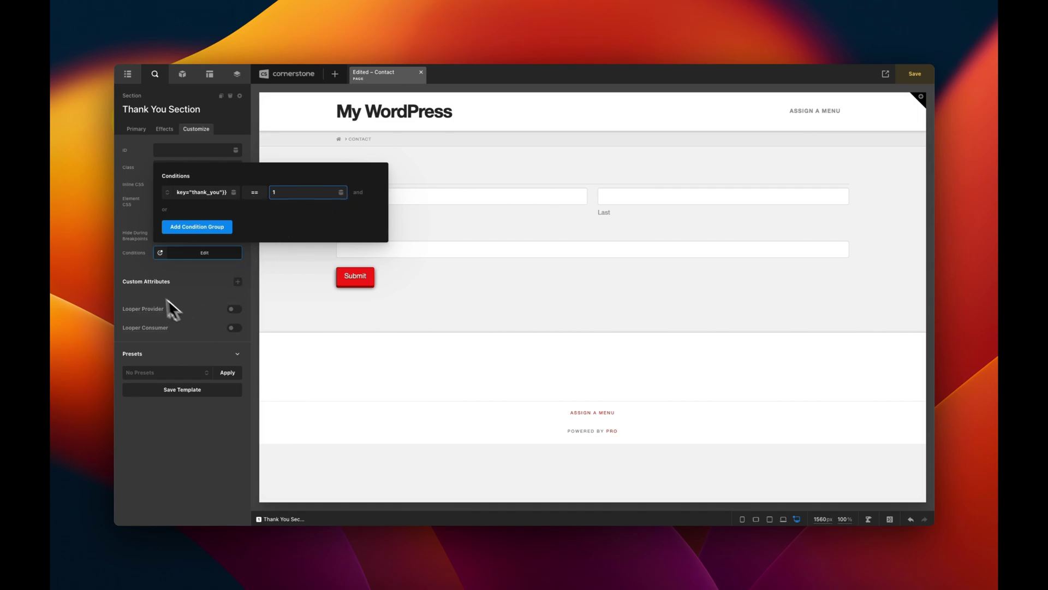
{"action": "left_click", "coordinate": [133, 274]}
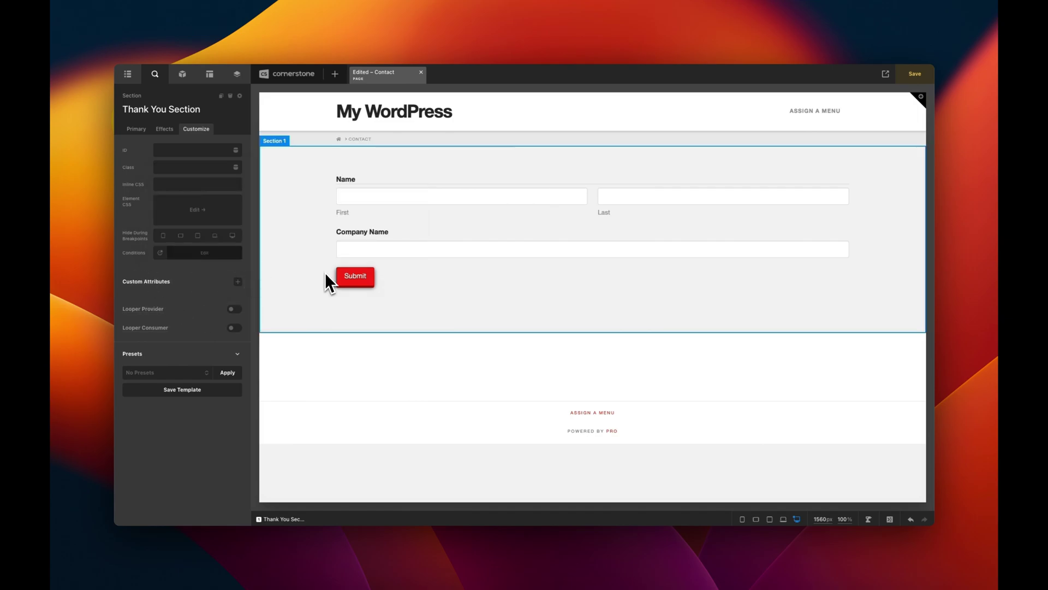
Step: Set the preview to ignore element conditions and view the Contact page on the frontend
{"action": "left_click", "coordinate": [885, 75]}
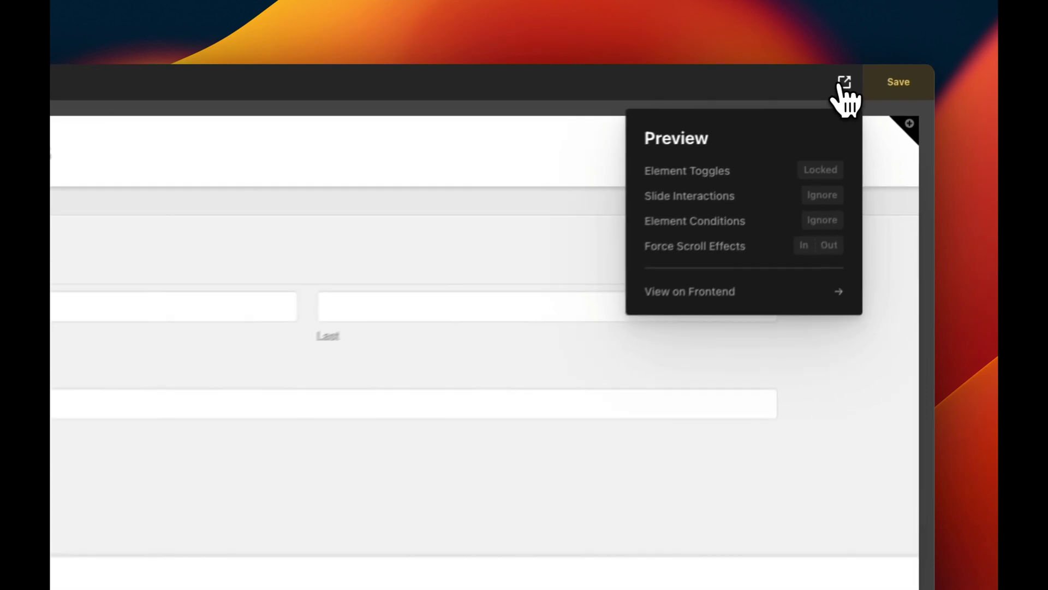
{"action": "left_click", "coordinate": [821, 220]}
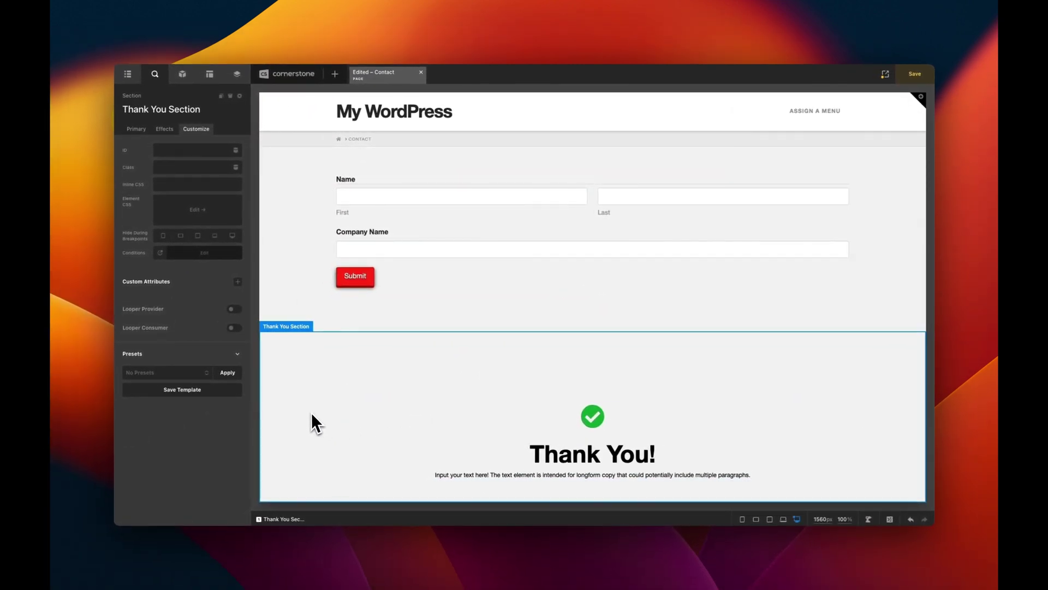
{"action": "left_click", "coordinate": [381, 47]}
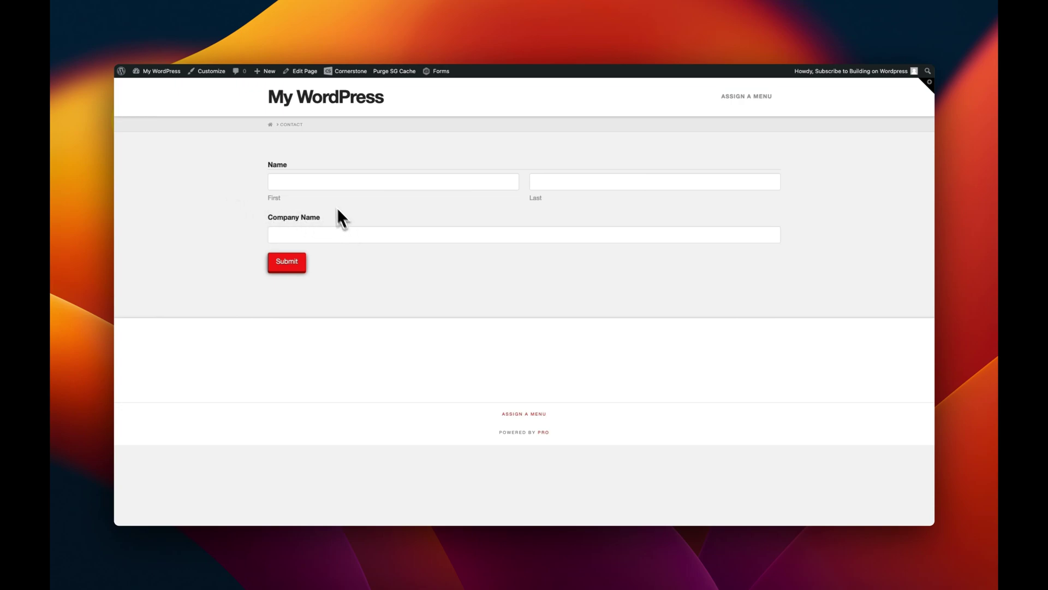
Step: Make the Default Confirmation redirect to the Contact page passing thank_you=1, and save it
{"action": "left_click", "coordinate": [202, 44]}
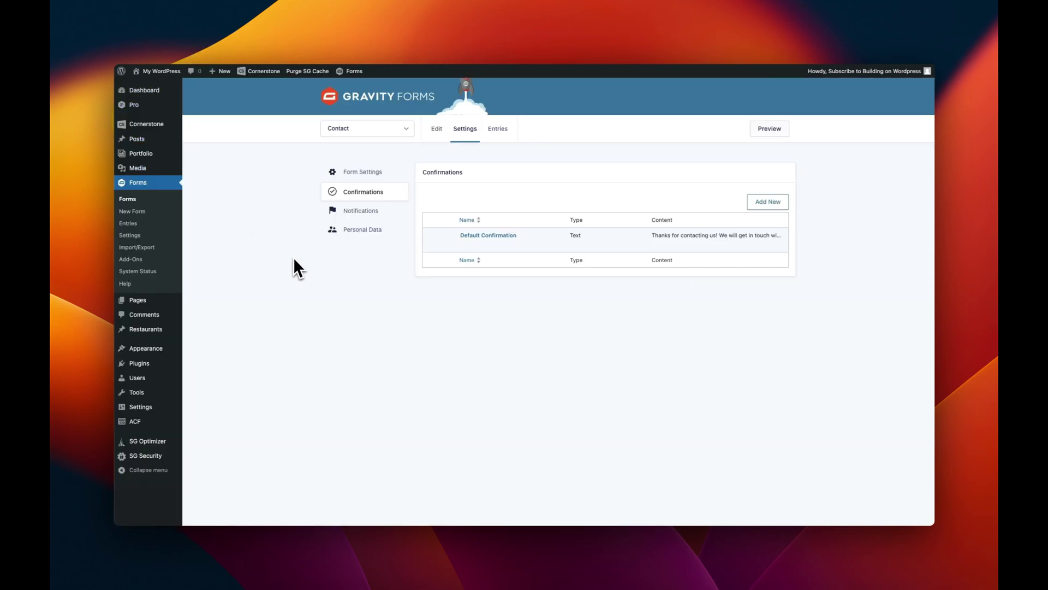
{"action": "left_click", "coordinate": [472, 237]}
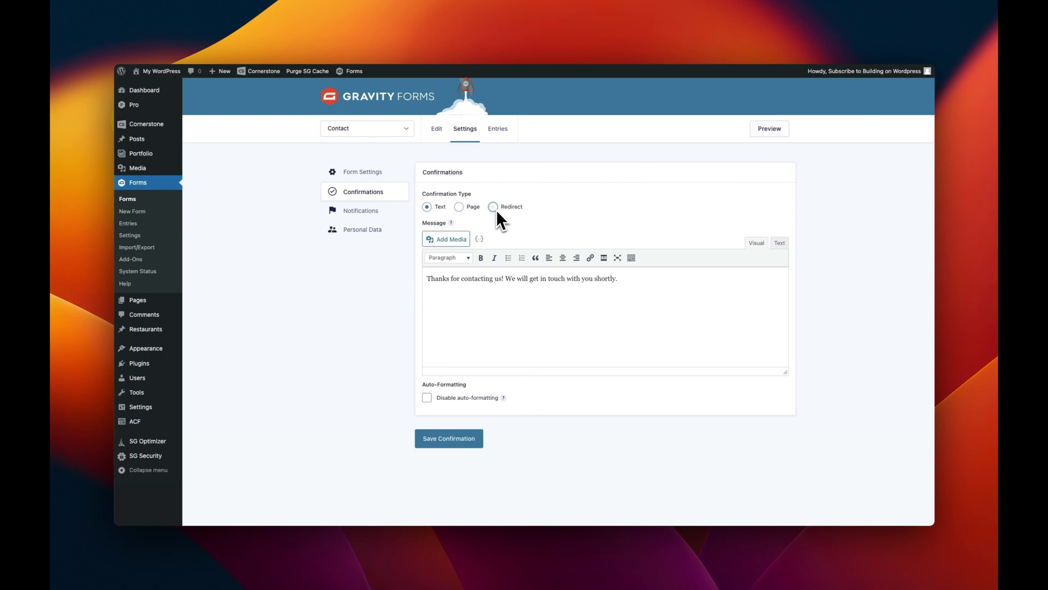
{"action": "left_click", "coordinate": [459, 207]}
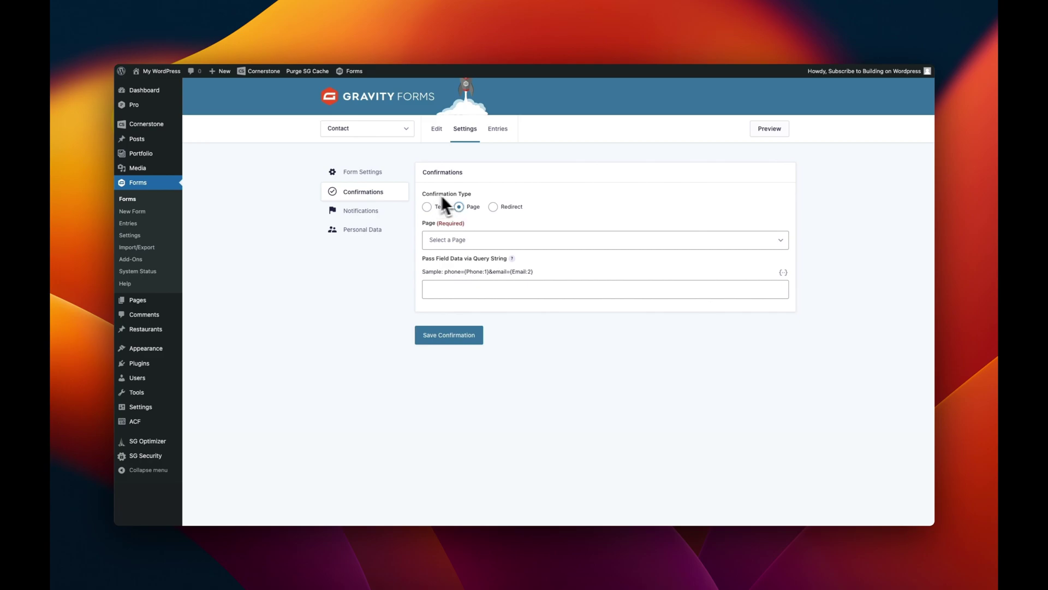
{"action": "left_click", "coordinate": [455, 242]}
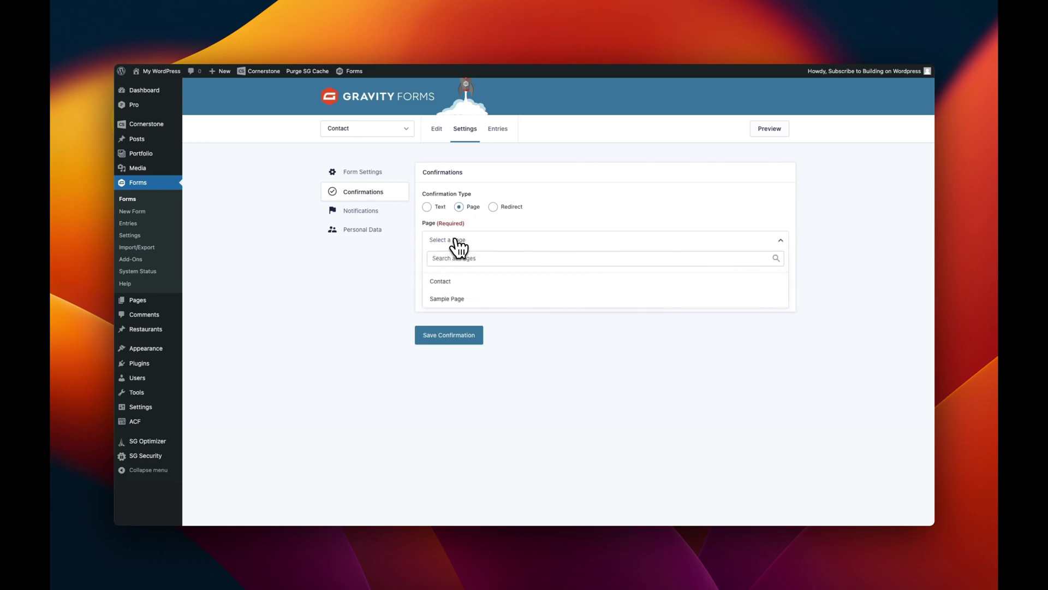
{"action": "left_click", "coordinate": [442, 282]}
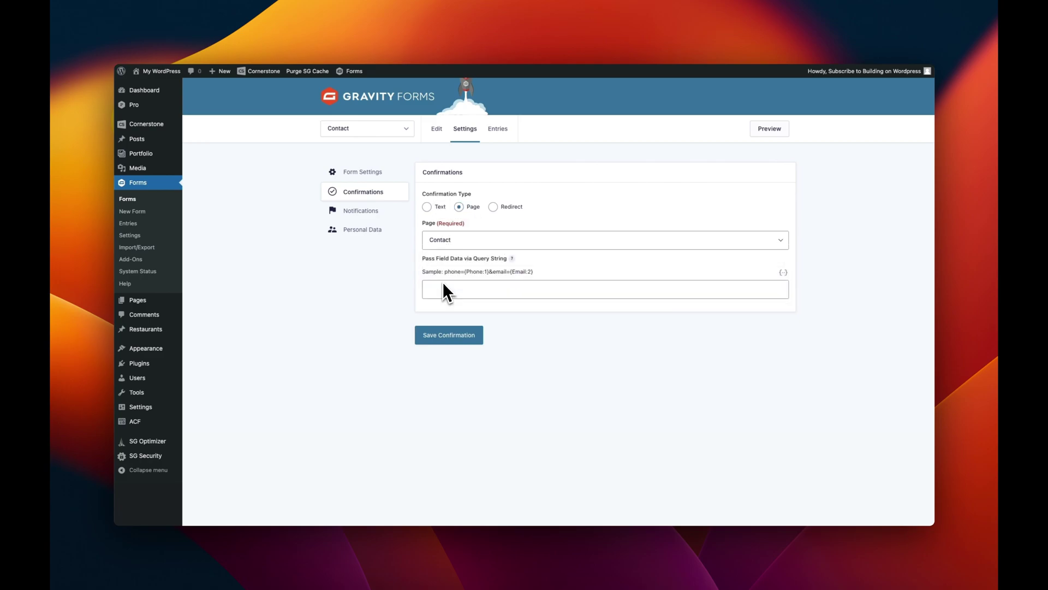
{"action": "left_click", "coordinate": [443, 287]}
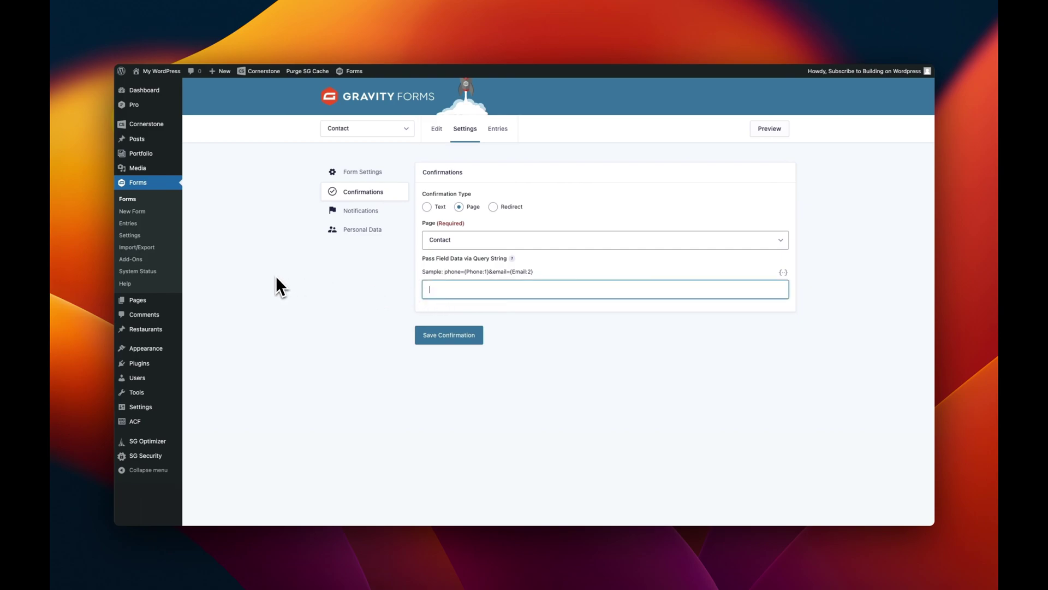
{"action": "type", "text": "thank_you"}
{"action": "type", "text": "=1"}
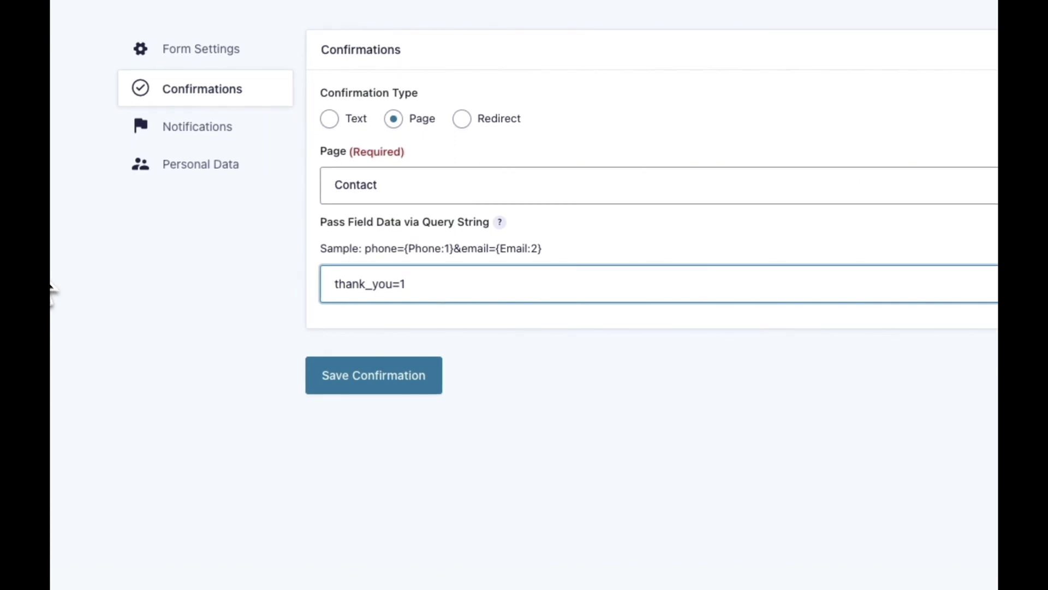
{"action": "left_click", "coordinate": [371, 378]}
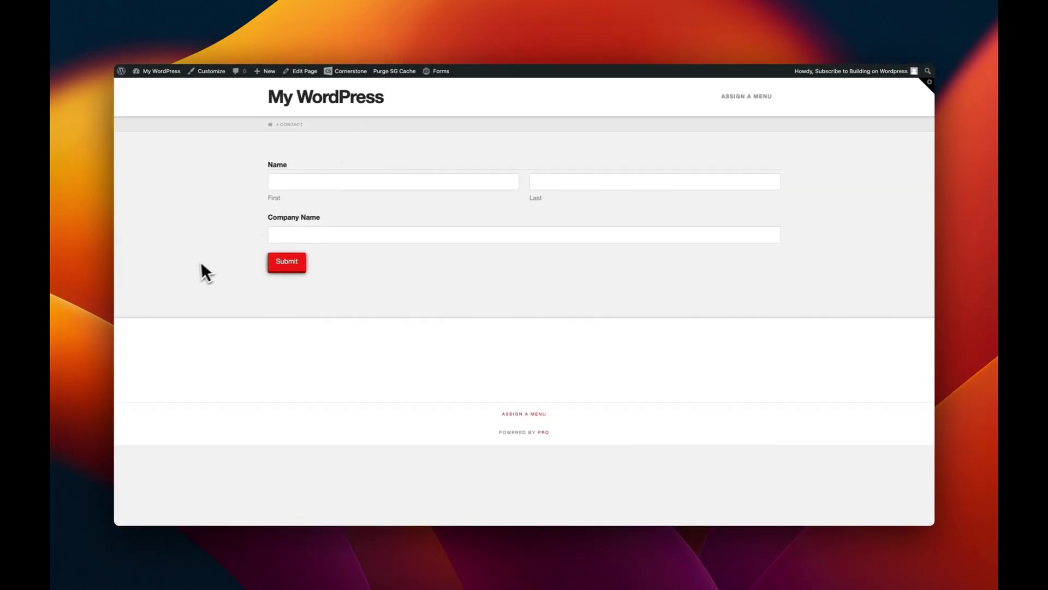
Step: Submit a test entry through the contact form, then reopen the Contact page in Cornerstone
{"action": "left_click", "coordinate": [288, 183]}
{"action": "type", "text": "Fill"}
{"action": "key", "text": "Tab"}
{"action": "key", "text": "Tab"}
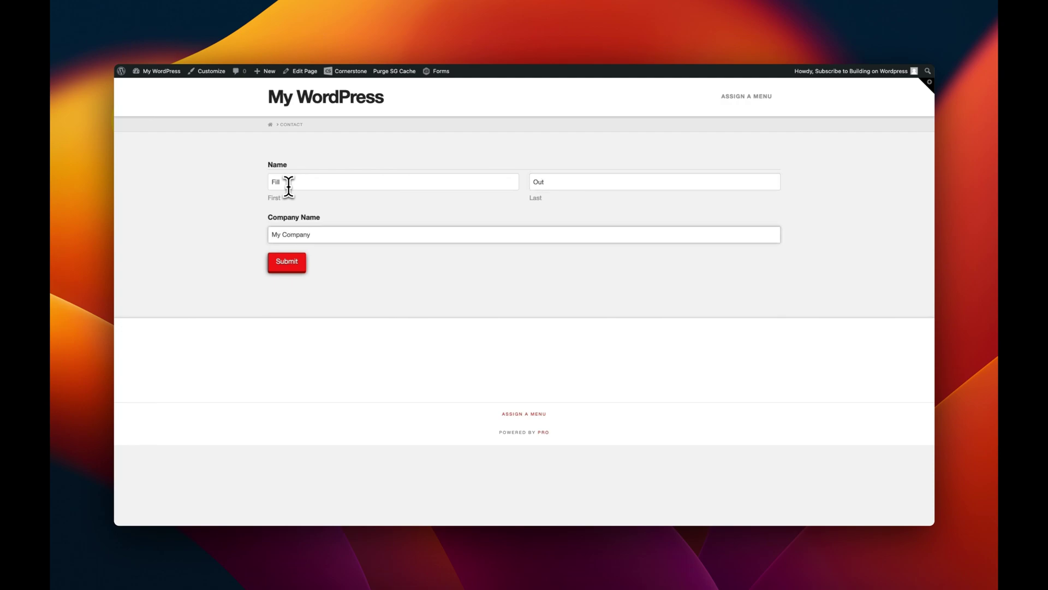
{"action": "left_click", "coordinate": [288, 262]}
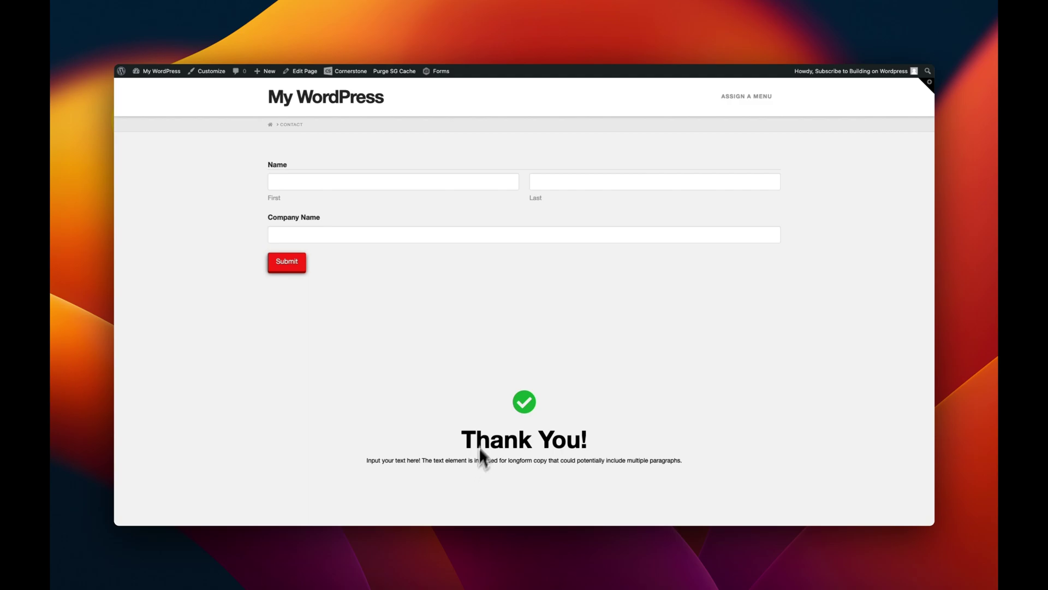
{"action": "left_click", "coordinate": [303, 71]}
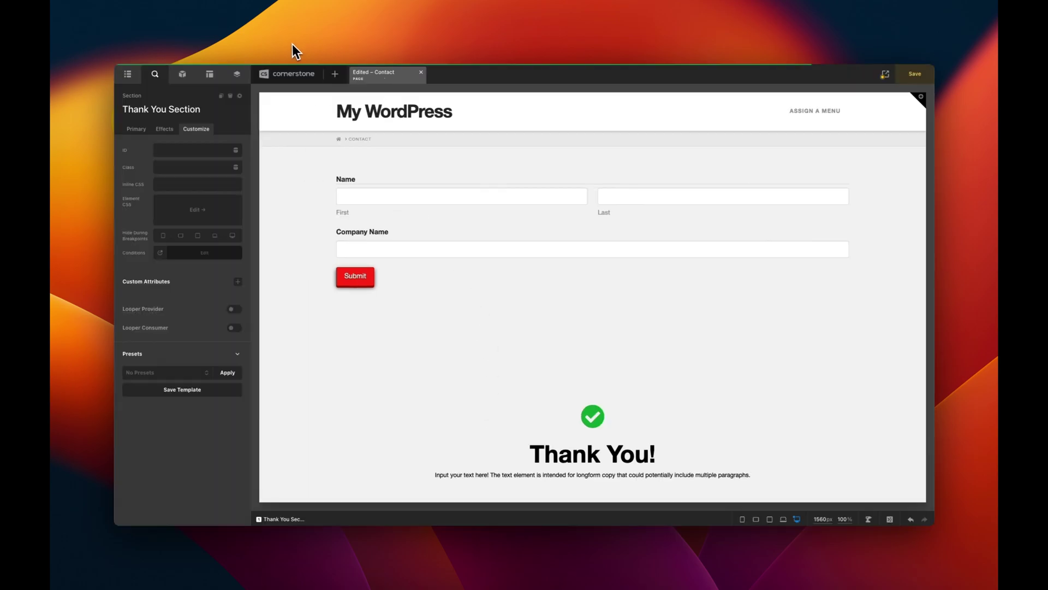
Step: Select the form's section and add a display condition group to it
{"action": "left_click", "coordinate": [294, 178]}
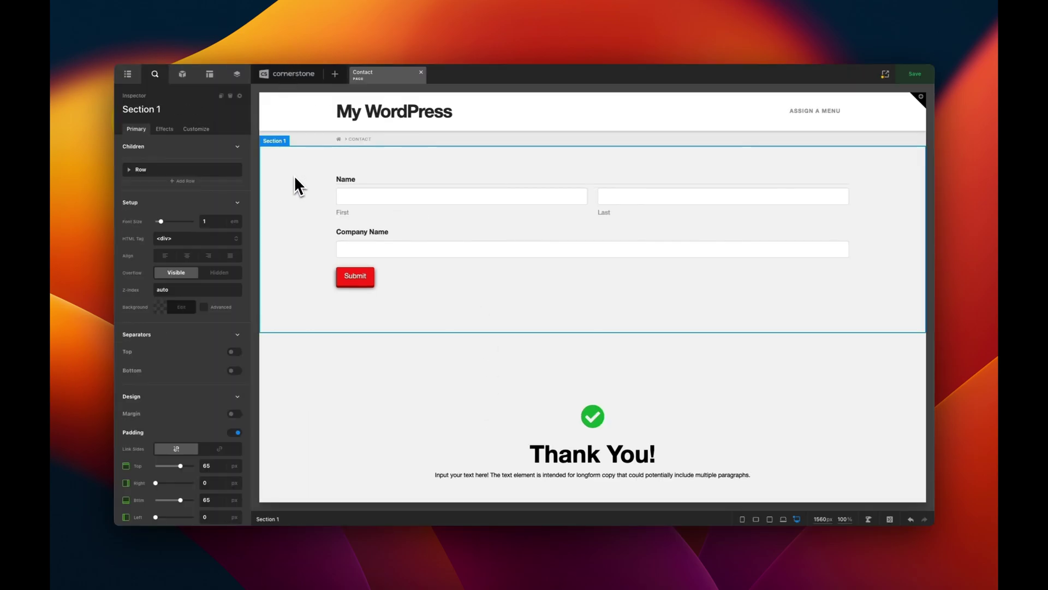
{"action": "left_click", "coordinate": [198, 132]}
{"action": "left_click", "coordinate": [194, 253]}
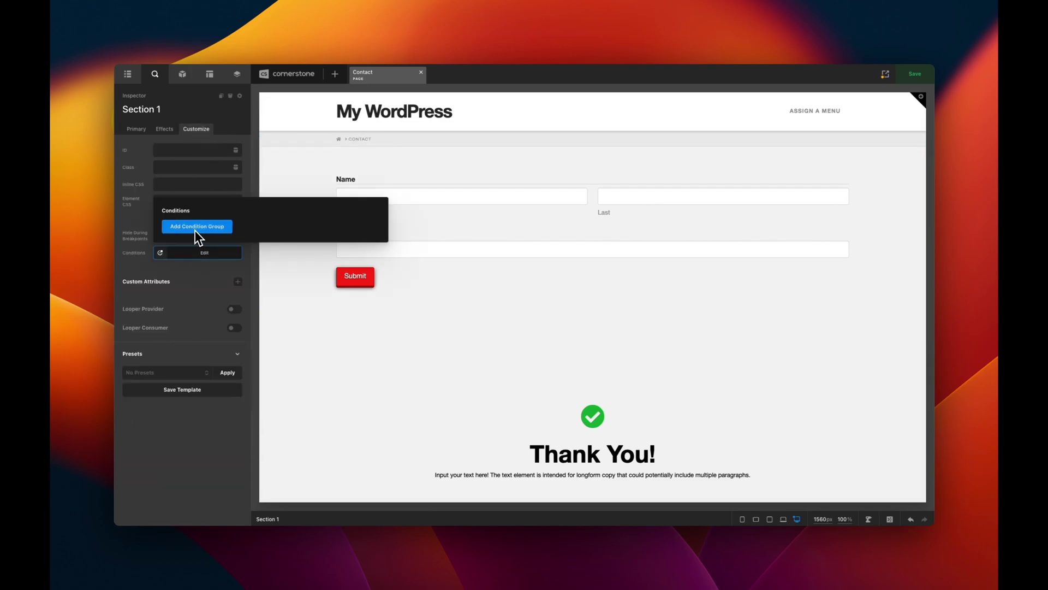
{"action": "left_click", "coordinate": [195, 227]}
{"action": "left_click", "coordinate": [191, 193]}
{"action": "left_click", "coordinate": [189, 235]}
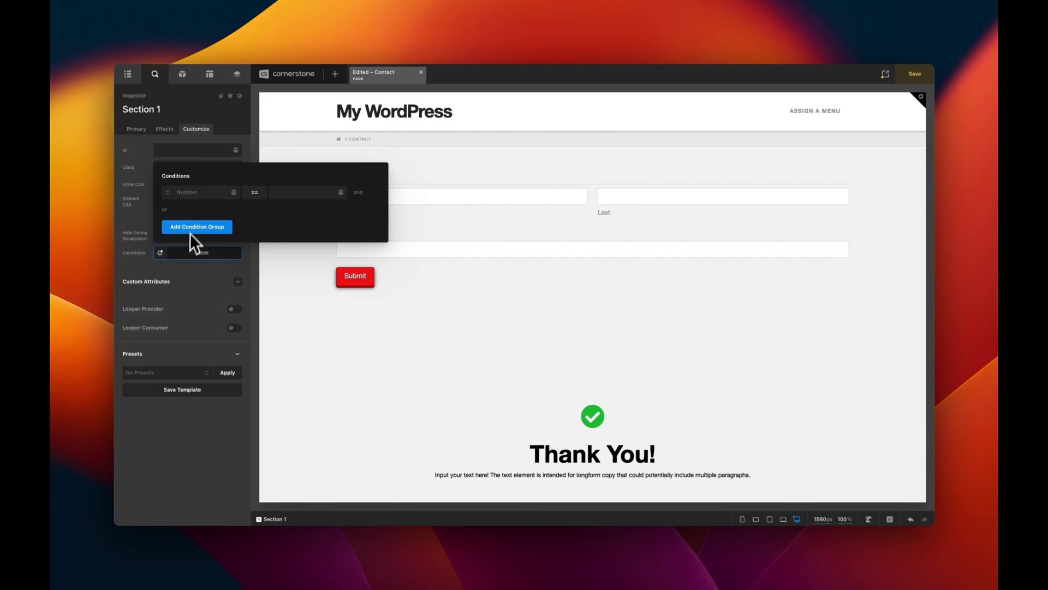
Step: Set the condition to URL query string parameter thank_you not equal to 1
{"action": "left_click", "coordinate": [233, 192]}
{"action": "type", "text": "param"}
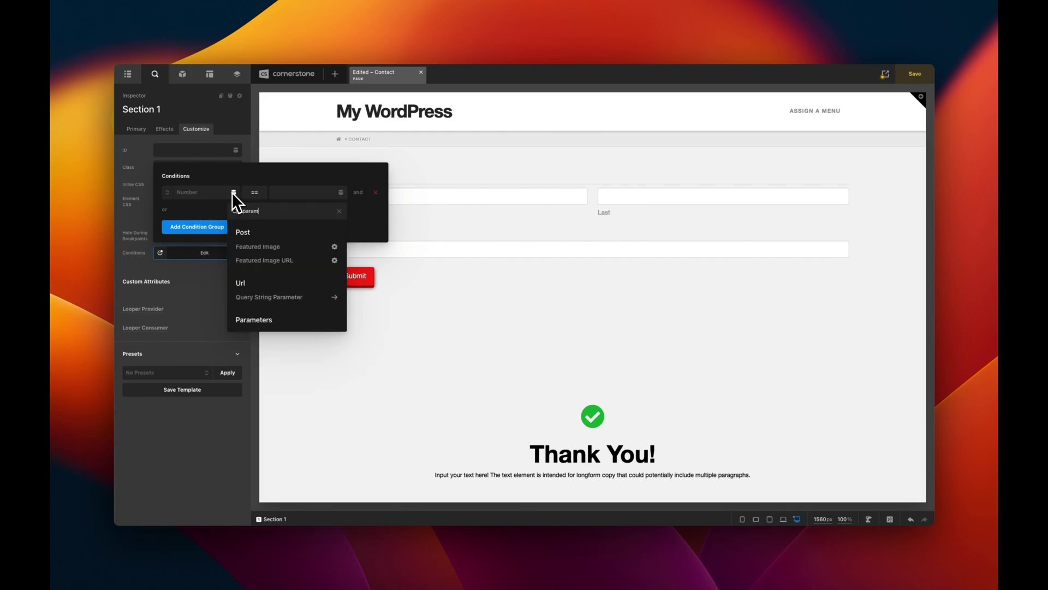
{"action": "left_click", "coordinate": [254, 243]}
{"action": "left_click", "coordinate": [256, 246]}
{"action": "type", "text": "thank-"}
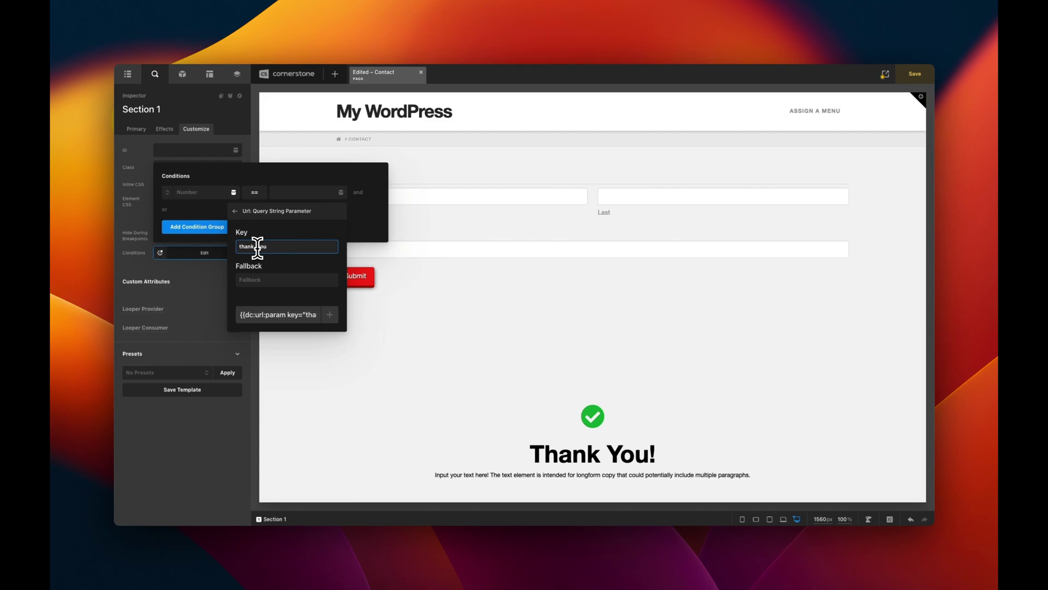
{"action": "type", "text": "you"}
{"action": "left_click", "coordinate": [330, 314]}
{"action": "left_click", "coordinate": [282, 192]}
{"action": "type", "text": "1"}
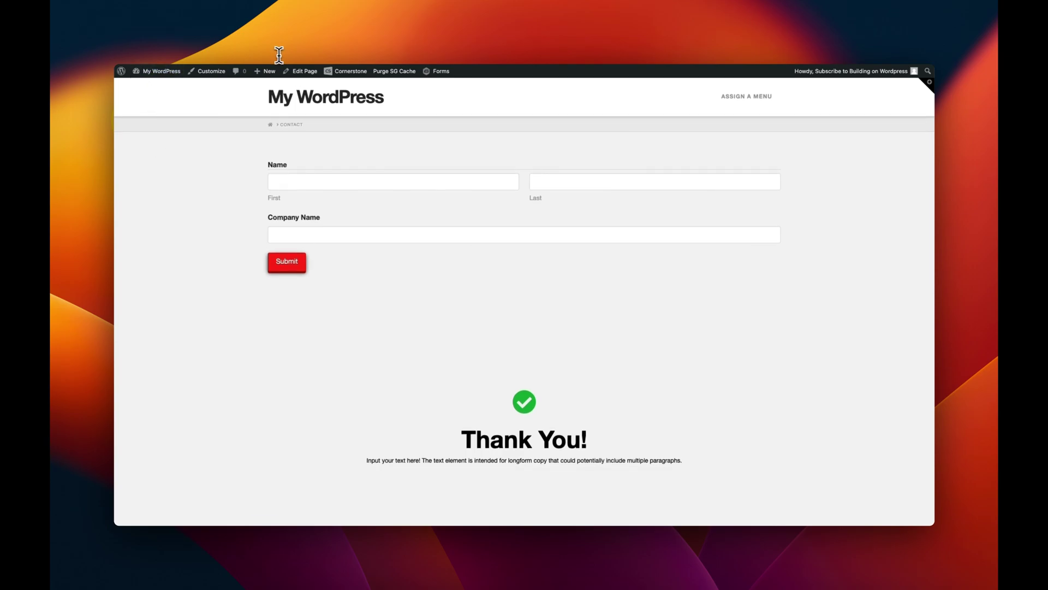
Step: Fill in first, last and company name with test values and submit the form
{"action": "left_click", "coordinate": [366, 185]}
{"action": "type", "text": "Name"}
{"action": "key", "text": "Tab"}
{"action": "type", "text": "Name"}
{"action": "key", "text": "Tab"}
{"action": "type", "text": "Bu"}
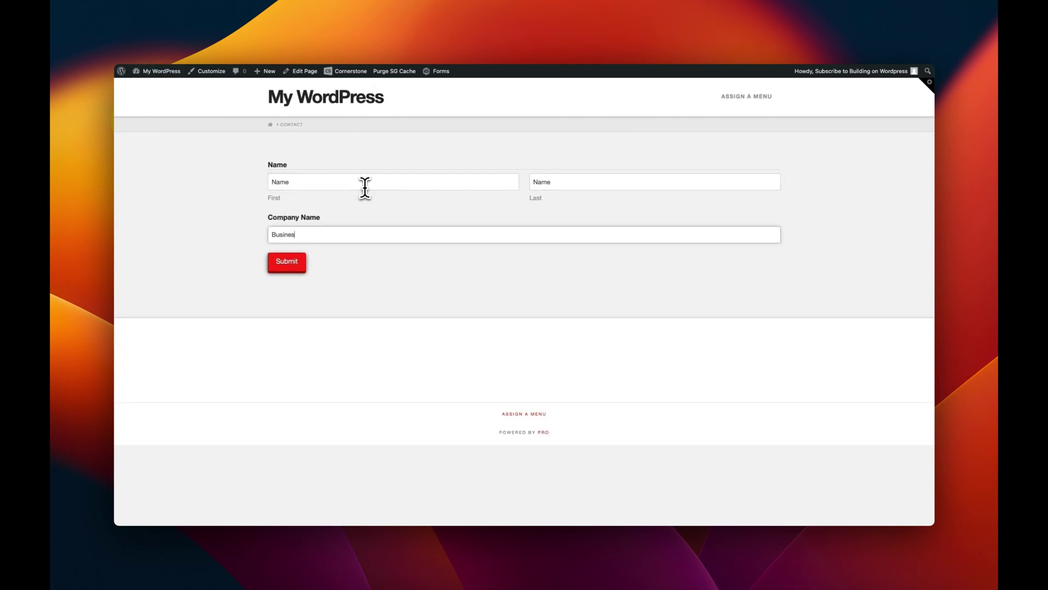
{"action": "left_click", "coordinate": [288, 264]}
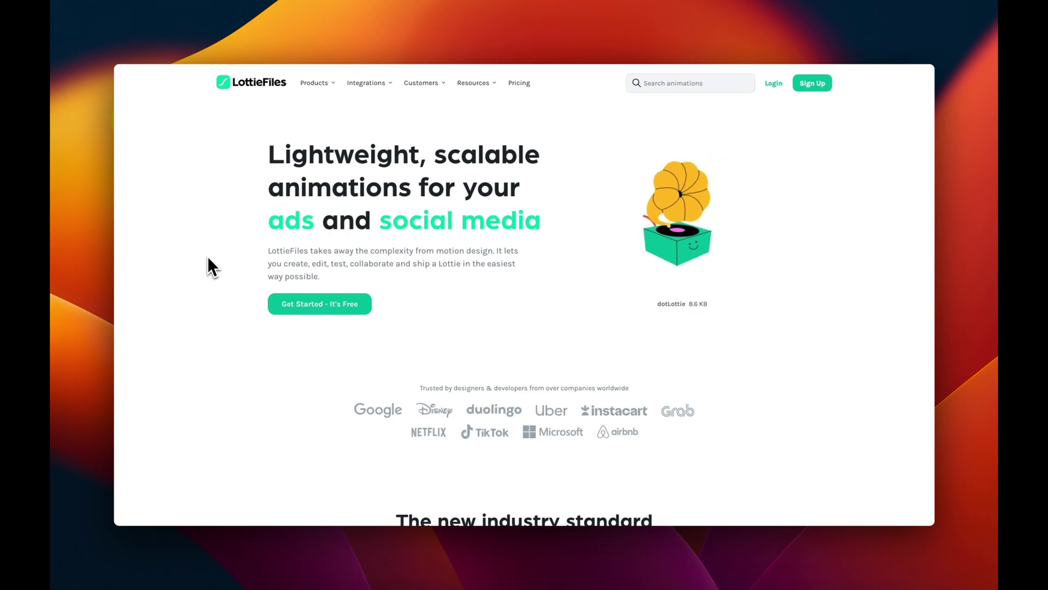
Step: Search LottieFiles for 'confetti' and download the Confetti animation as Lottie JSON (95.3 KB)
{"action": "left_click", "coordinate": [662, 83]}
{"action": "type", "text": "confetti"}
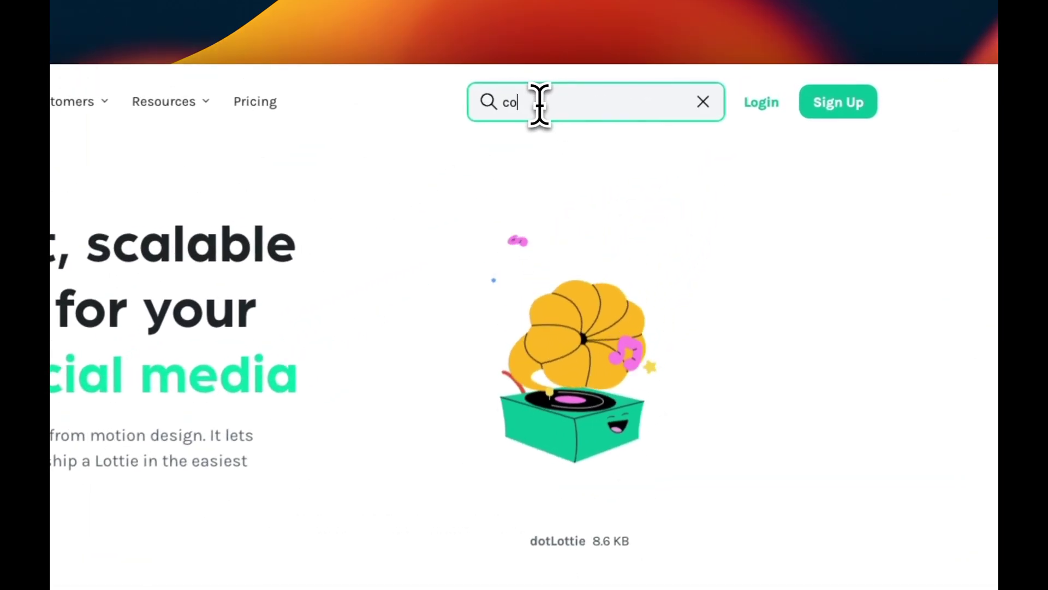
{"action": "key", "text": "Return"}
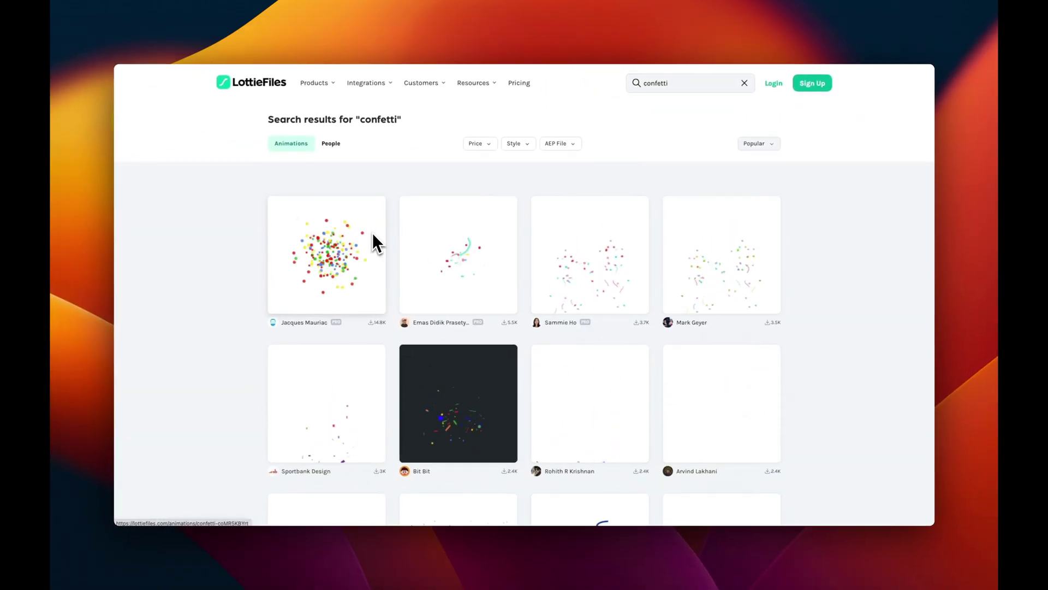
{"action": "scroll", "coordinate": [372, 233], "scroll_direction": "down", "scroll_amount": 5}
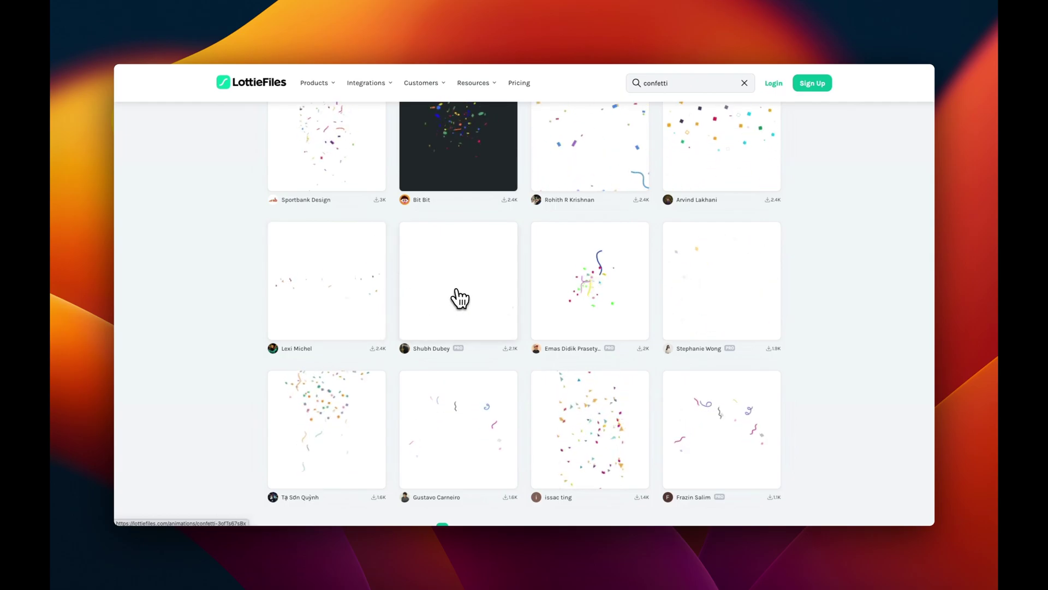
{"action": "left_click", "coordinate": [457, 300]}
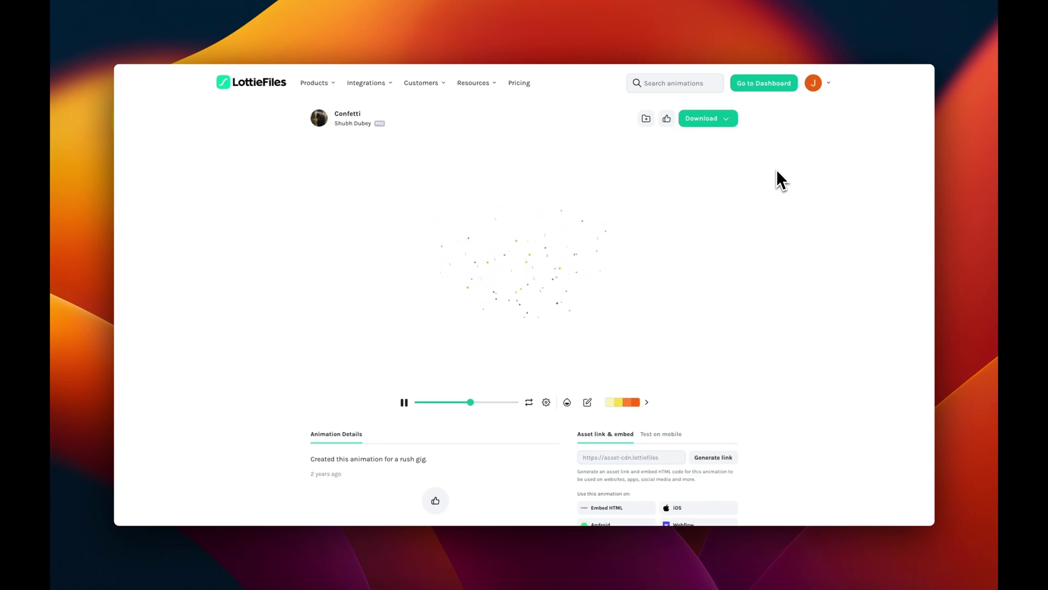
{"action": "left_click", "coordinate": [712, 122]}
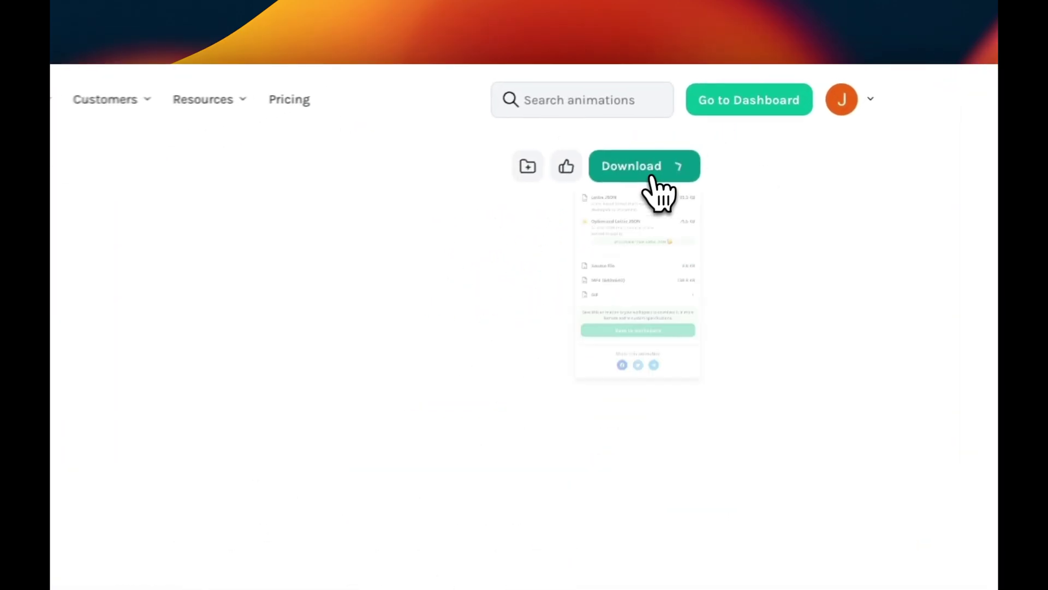
{"action": "mouse_move", "coordinate": [578, 215]}
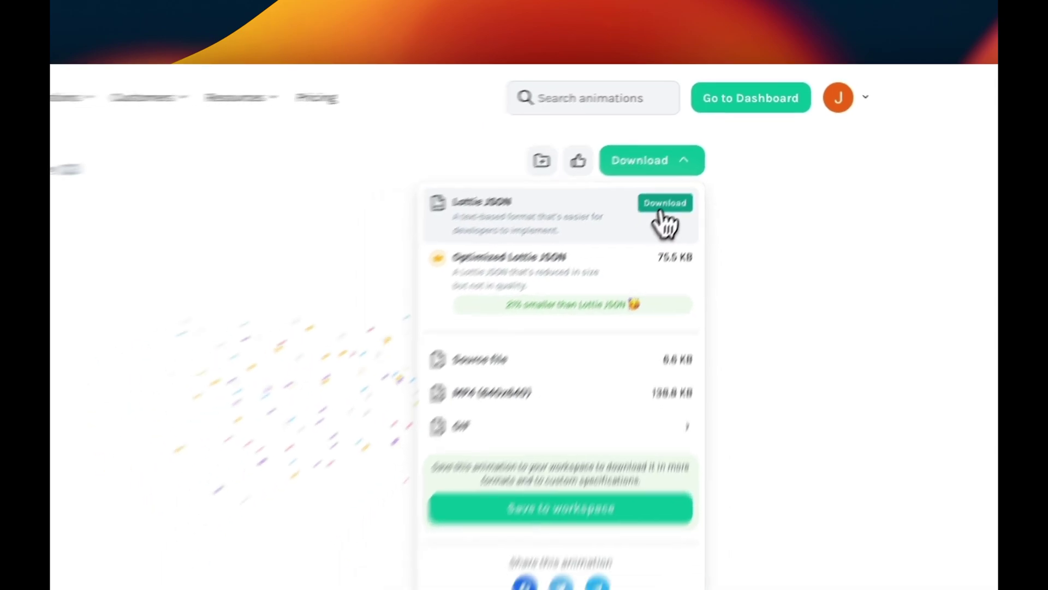
{"action": "left_click", "coordinate": [661, 209]}
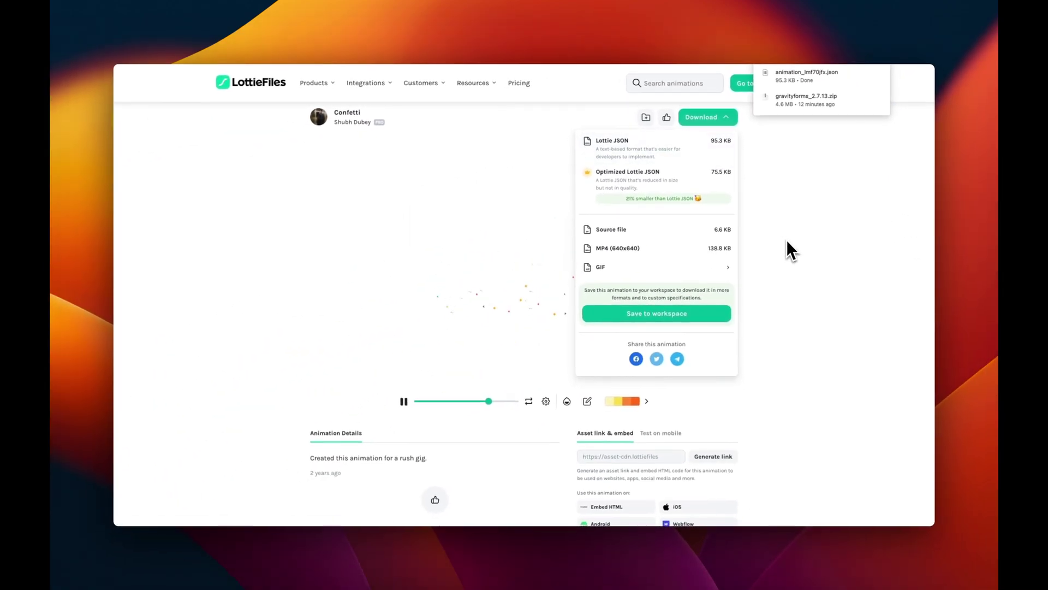
{"action": "left_click", "coordinate": [786, 238]}
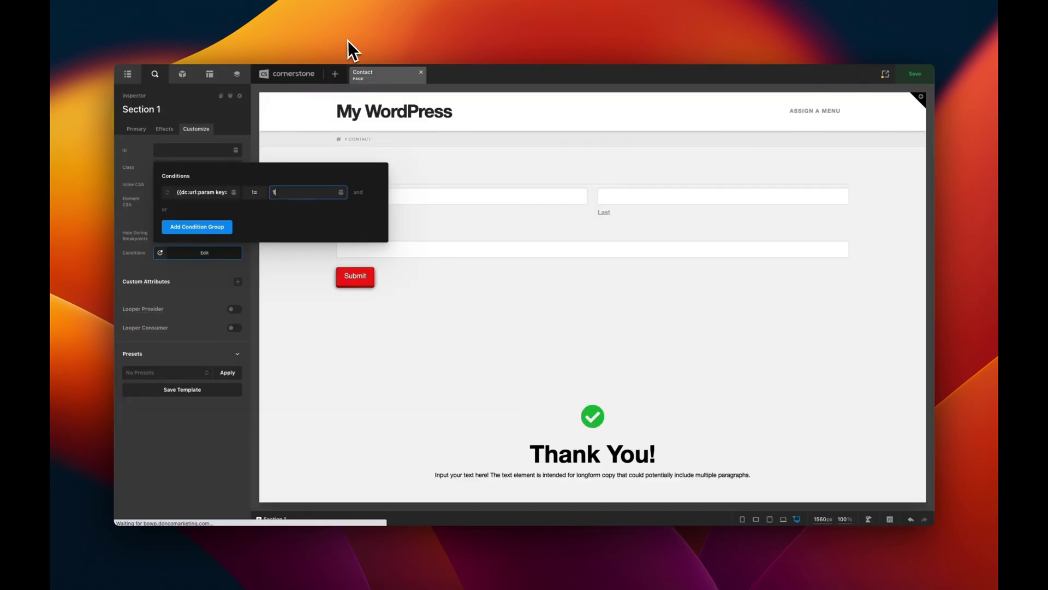
Step: Dismiss the Conditions popup and select the green-check Thank You Section below the Contact form
{"action": "left_click", "coordinate": [291, 299]}
{"action": "scroll", "coordinate": [292, 312], "scroll_direction": "down", "scroll_amount": 3}
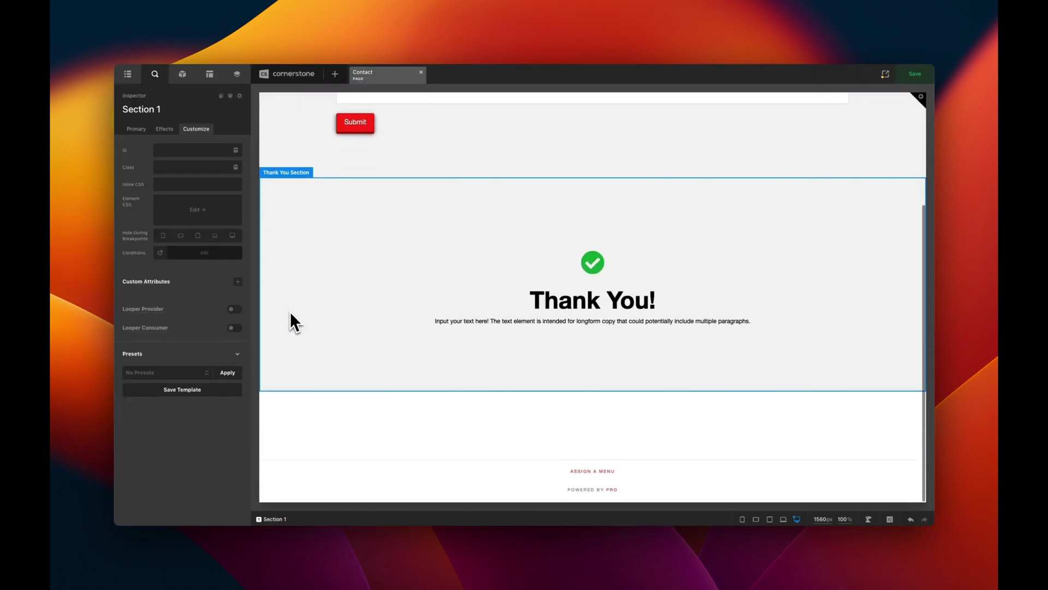
{"action": "left_click", "coordinate": [291, 312]}
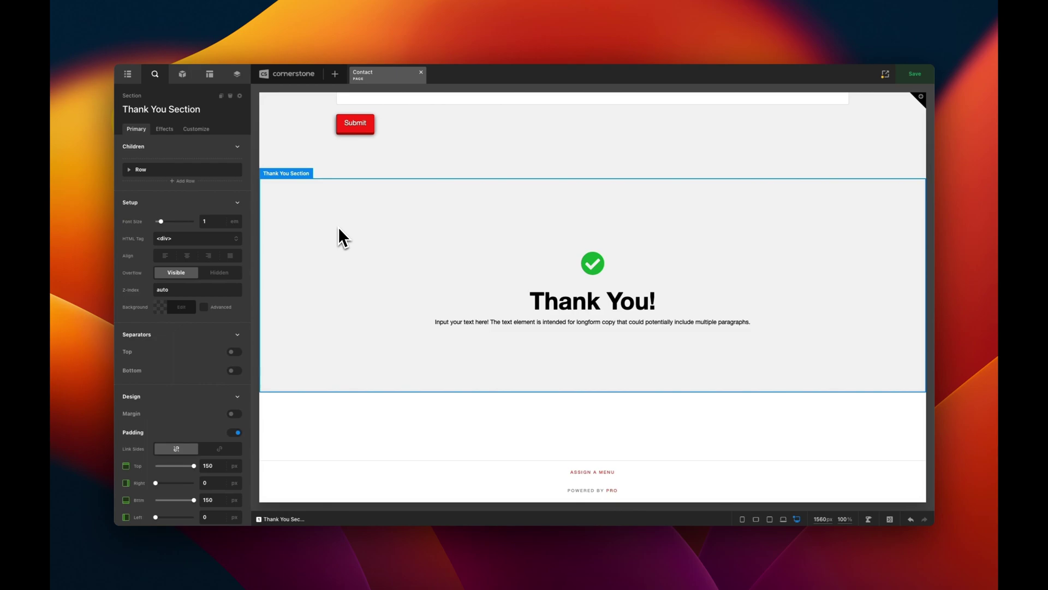